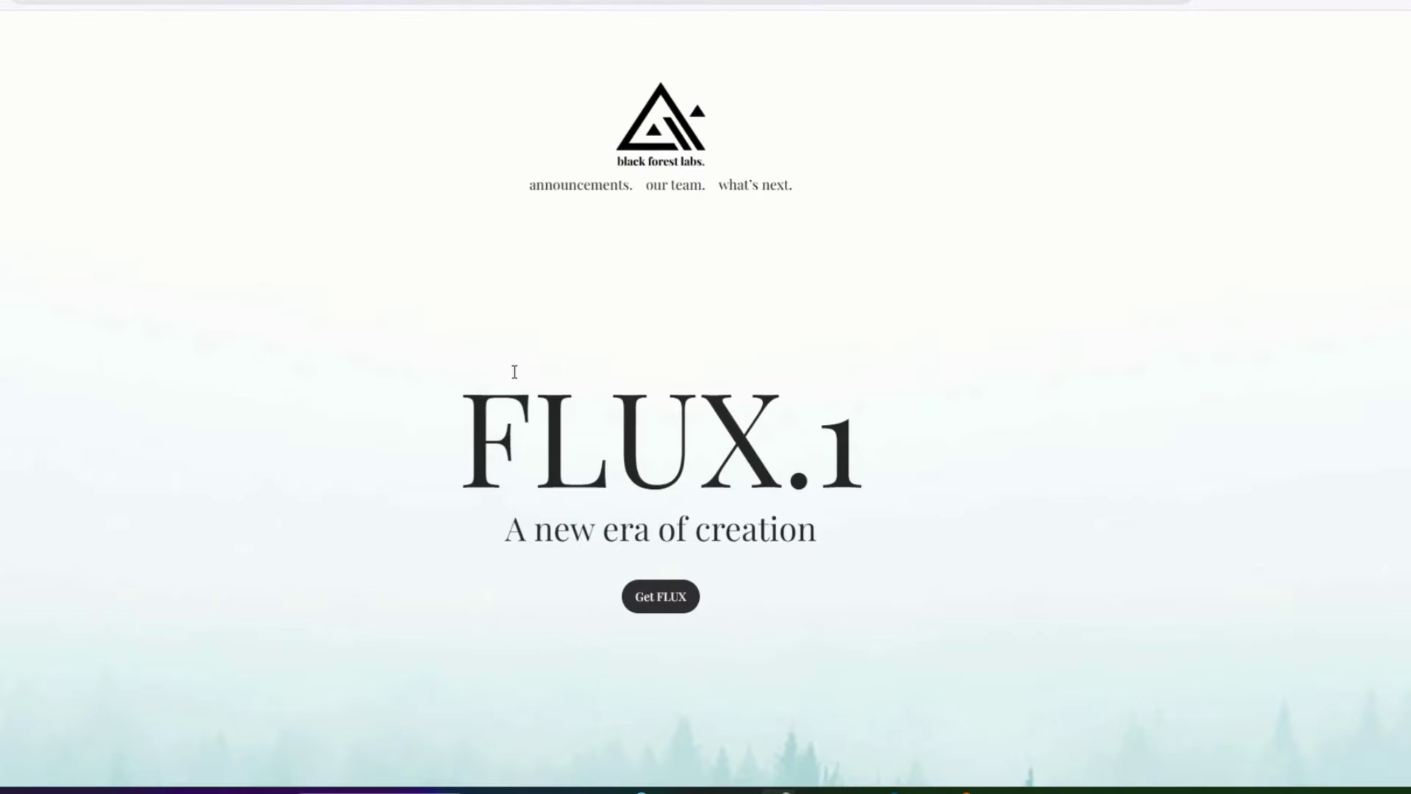
# Scroll past the FLUX Pro sample gallery down to the Get FLUX.1 section
pyautogui.scroll(-3, 412, 274)
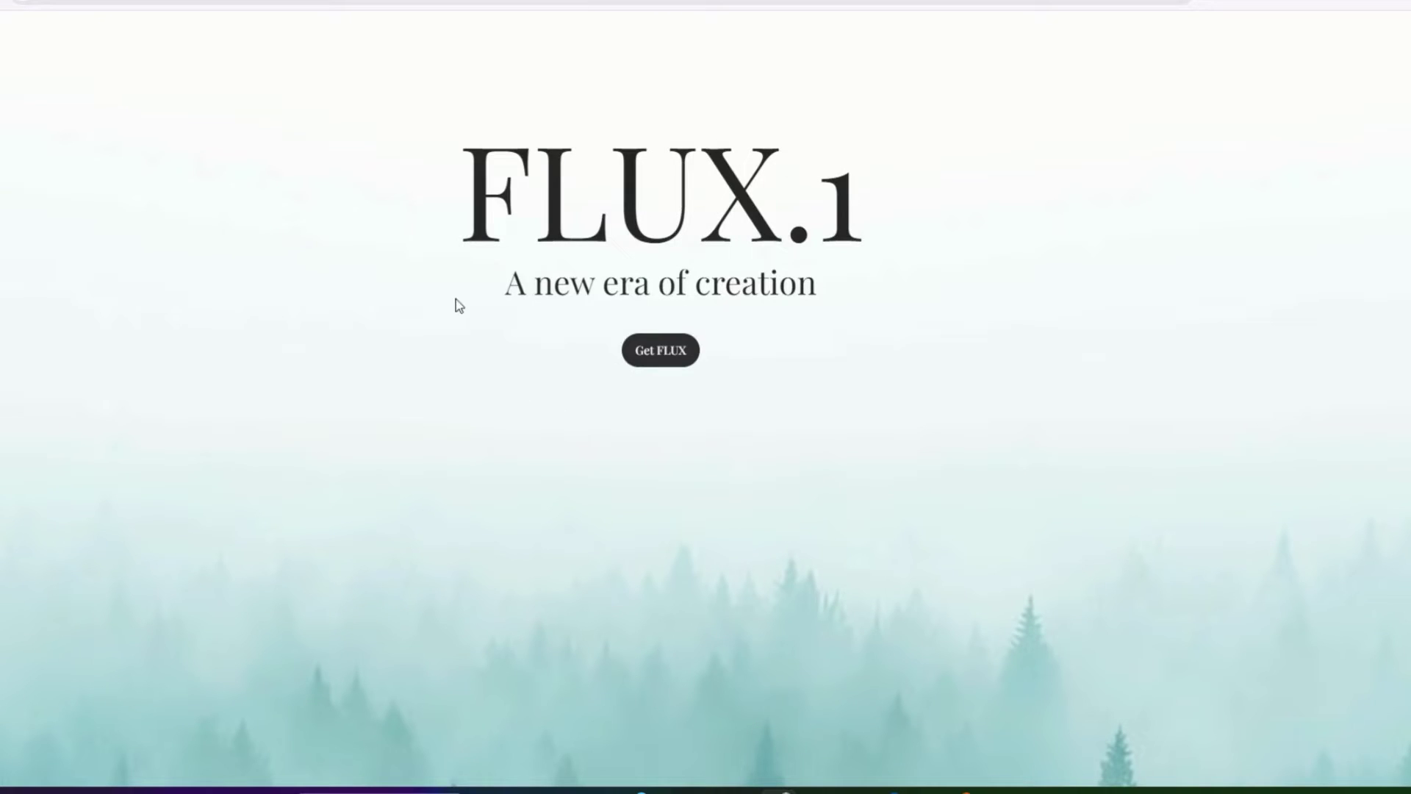
pyautogui.scroll(-4, 621, 432)
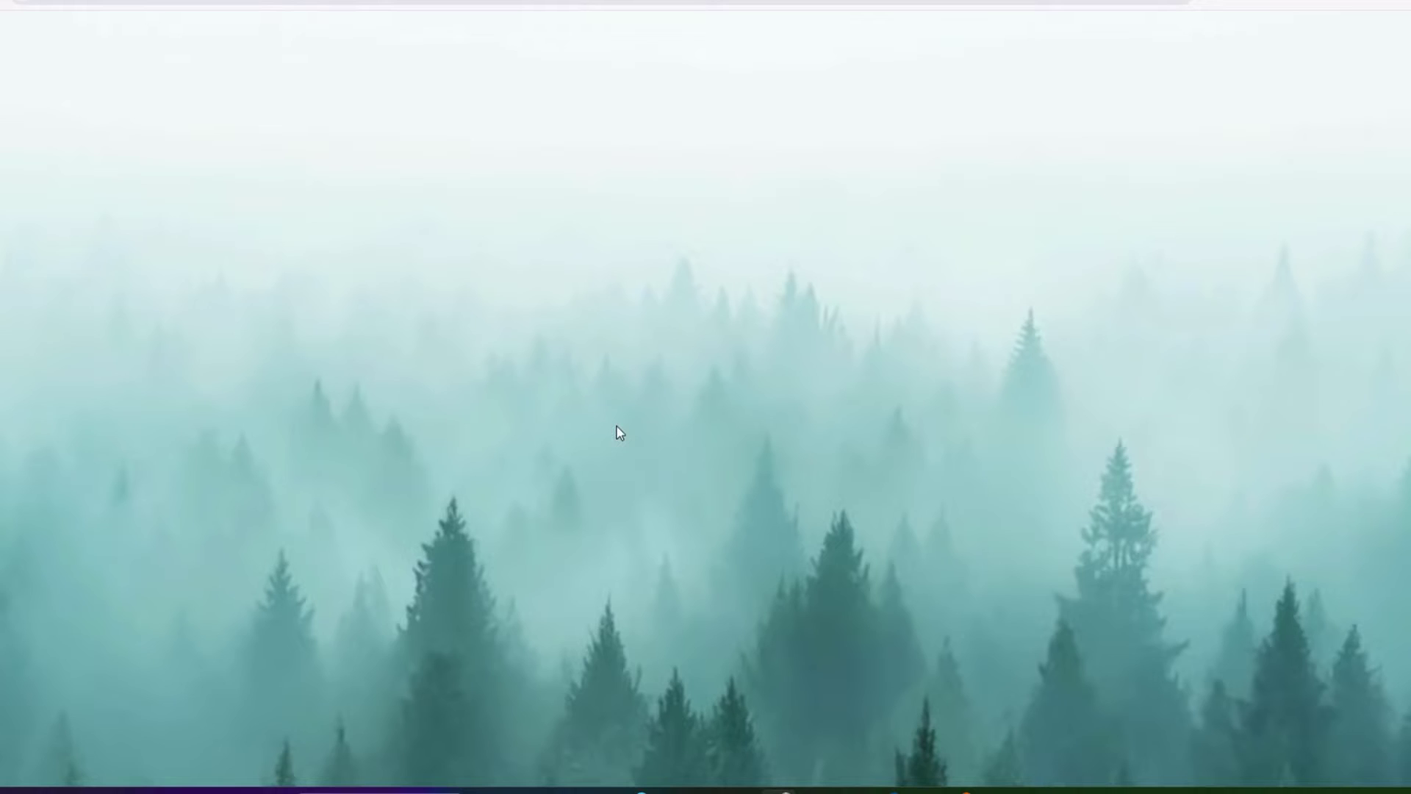
pyautogui.scroll(-4, 664, 374)
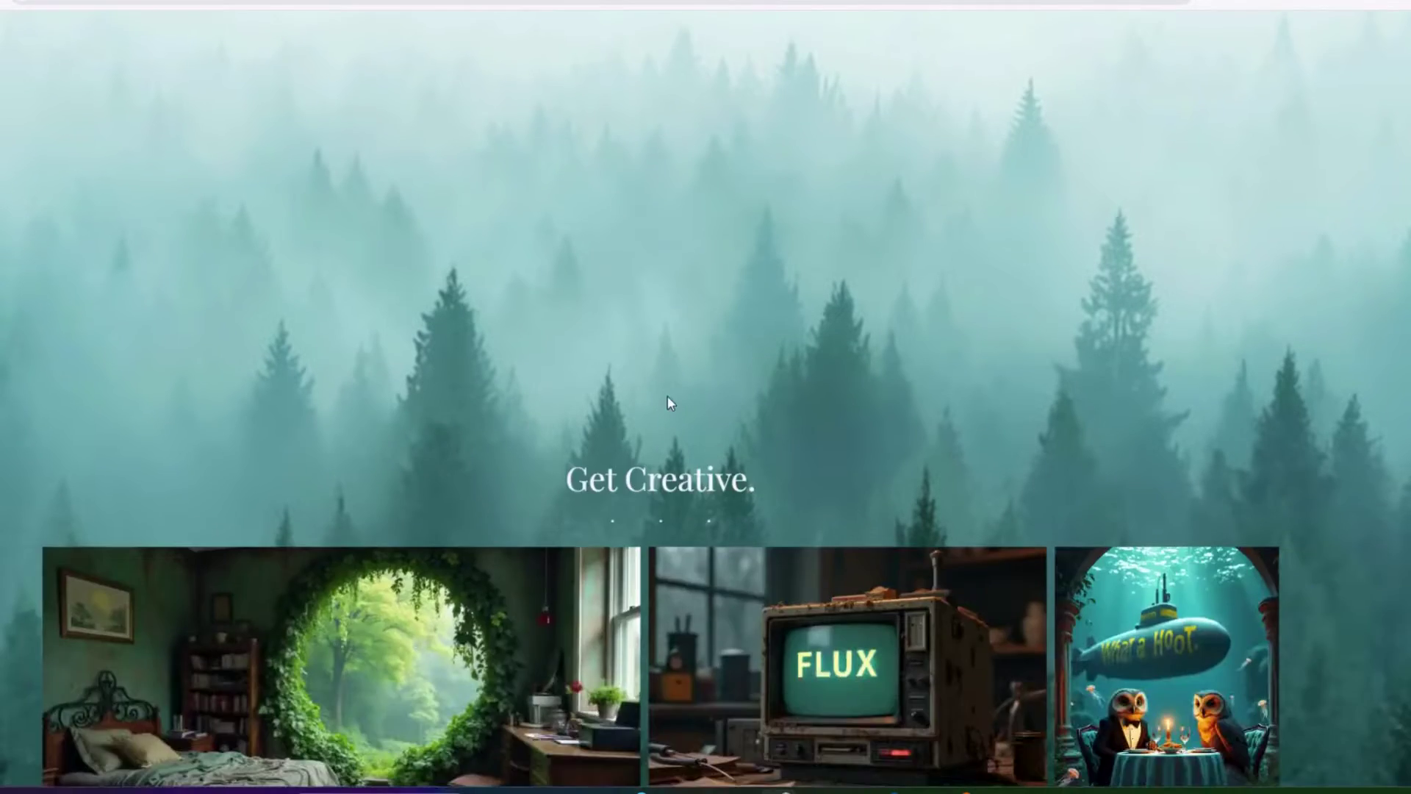
pyautogui.scroll(-5, 667, 396)
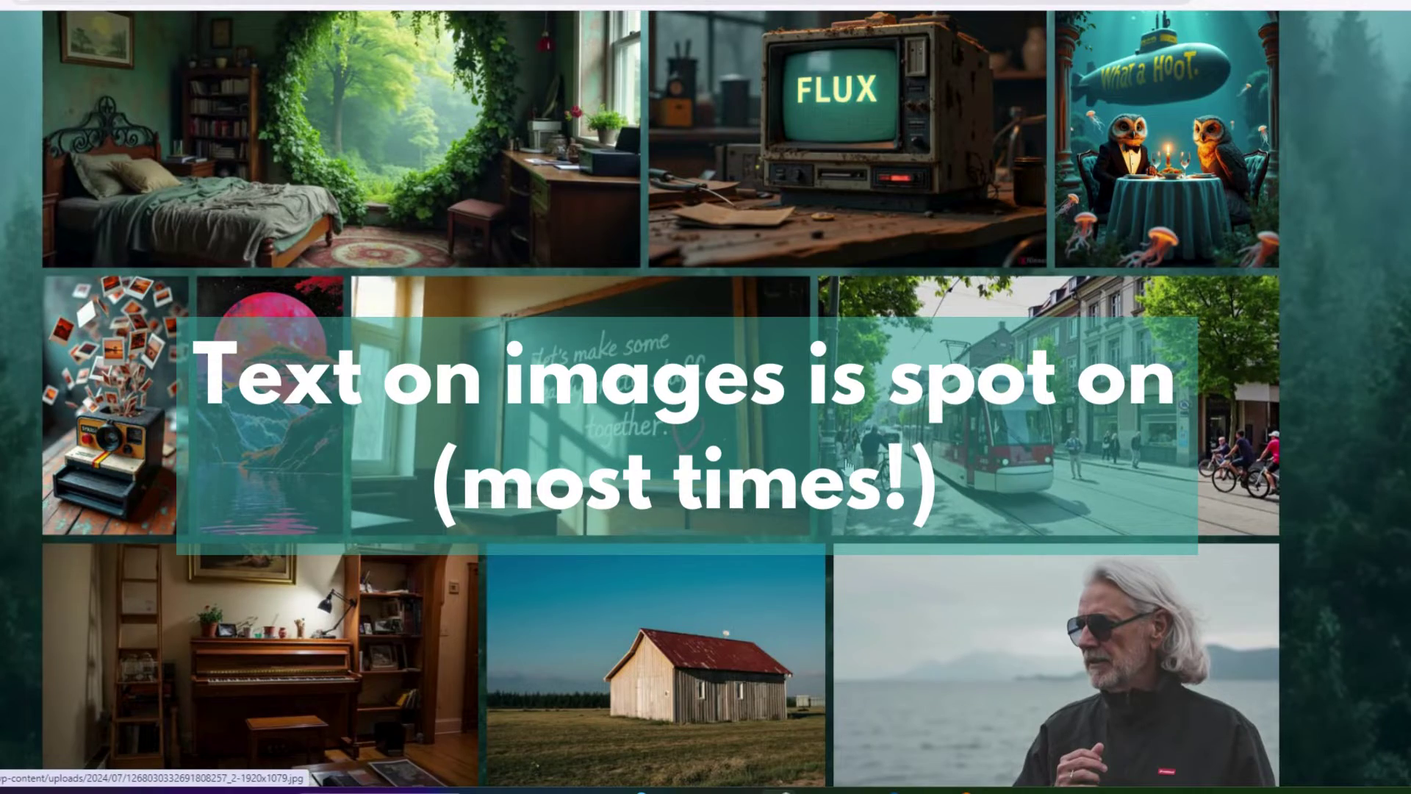
pyautogui.scroll(-10, 817, 465)
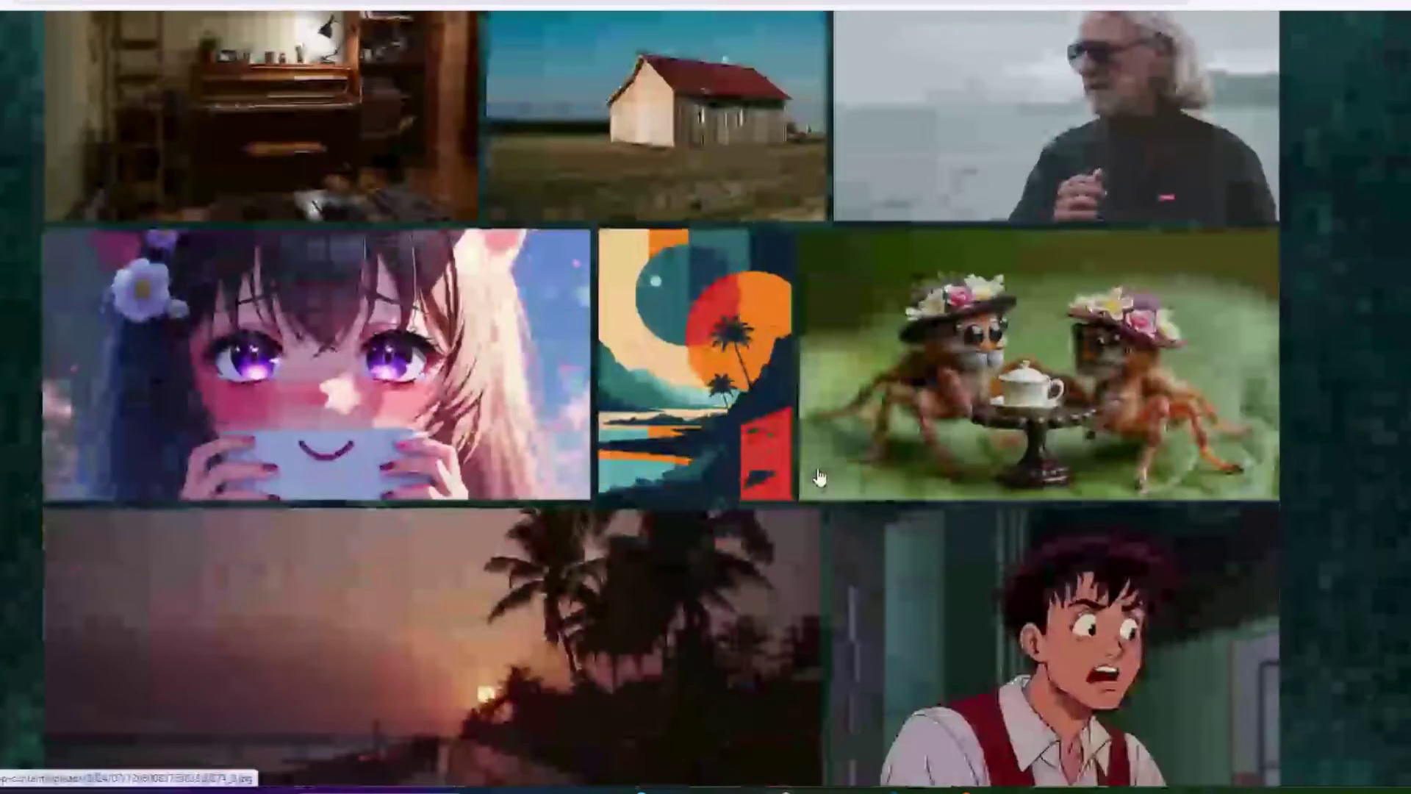
pyautogui.scroll(-8, 818, 482)
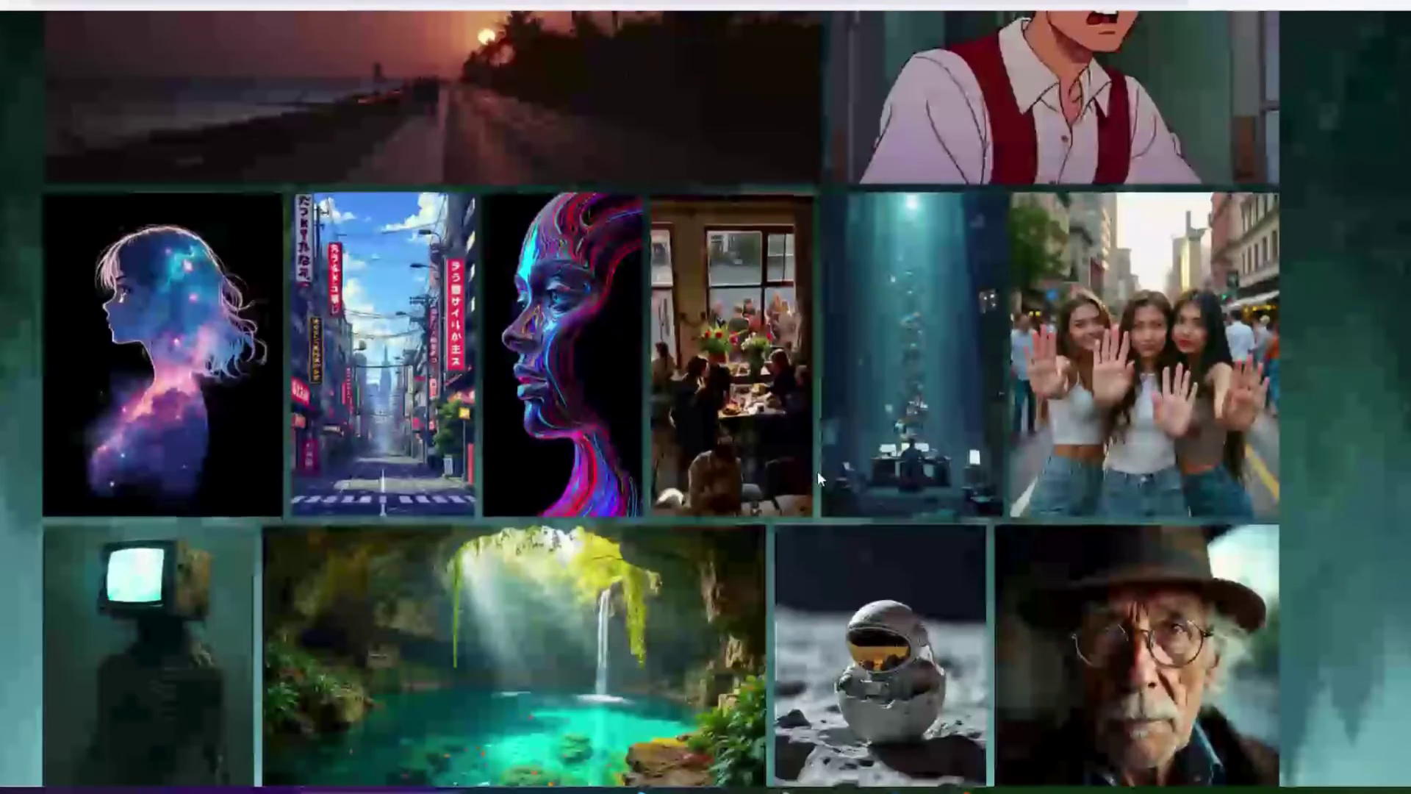
pyautogui.scroll(-5, 817, 476)
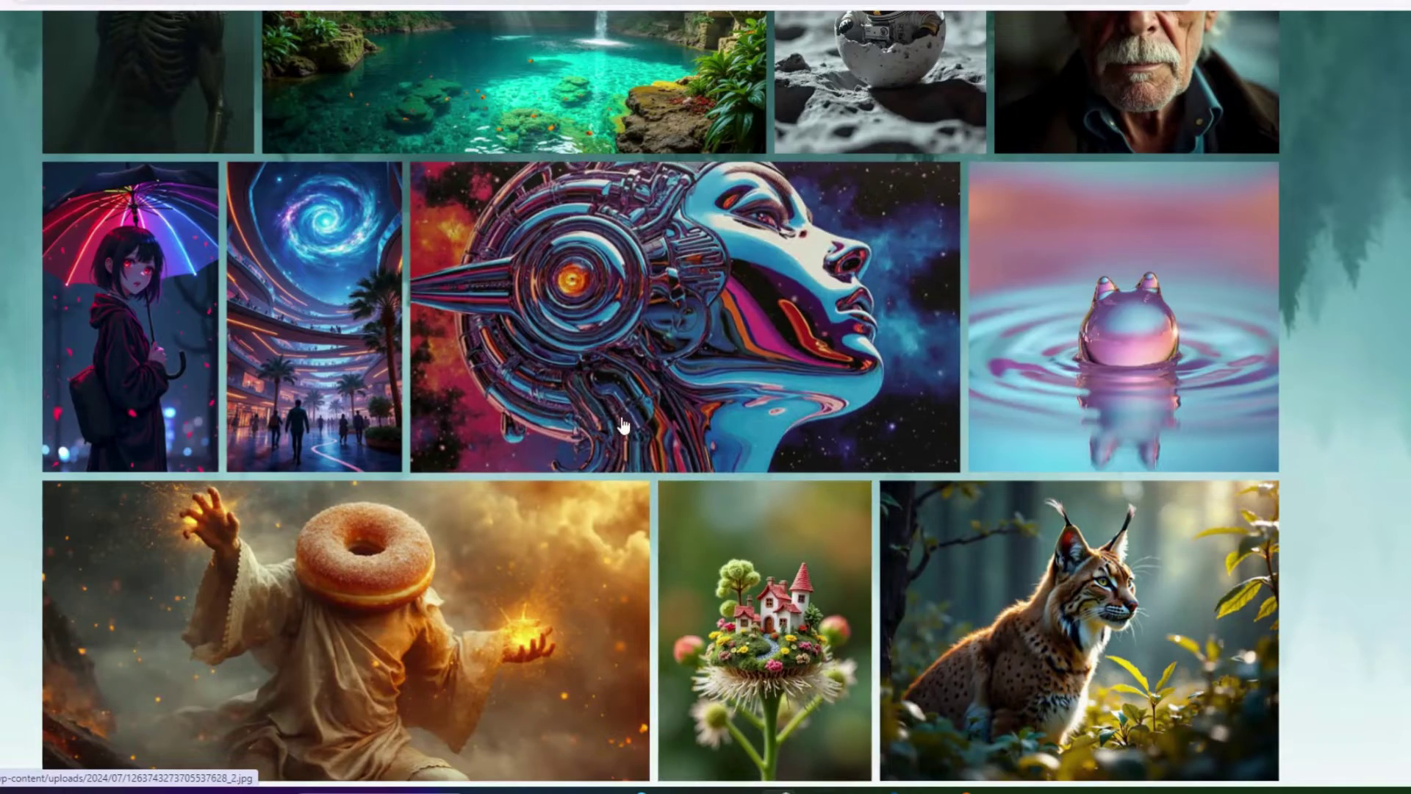
pyautogui.scroll(-6, 646, 426)
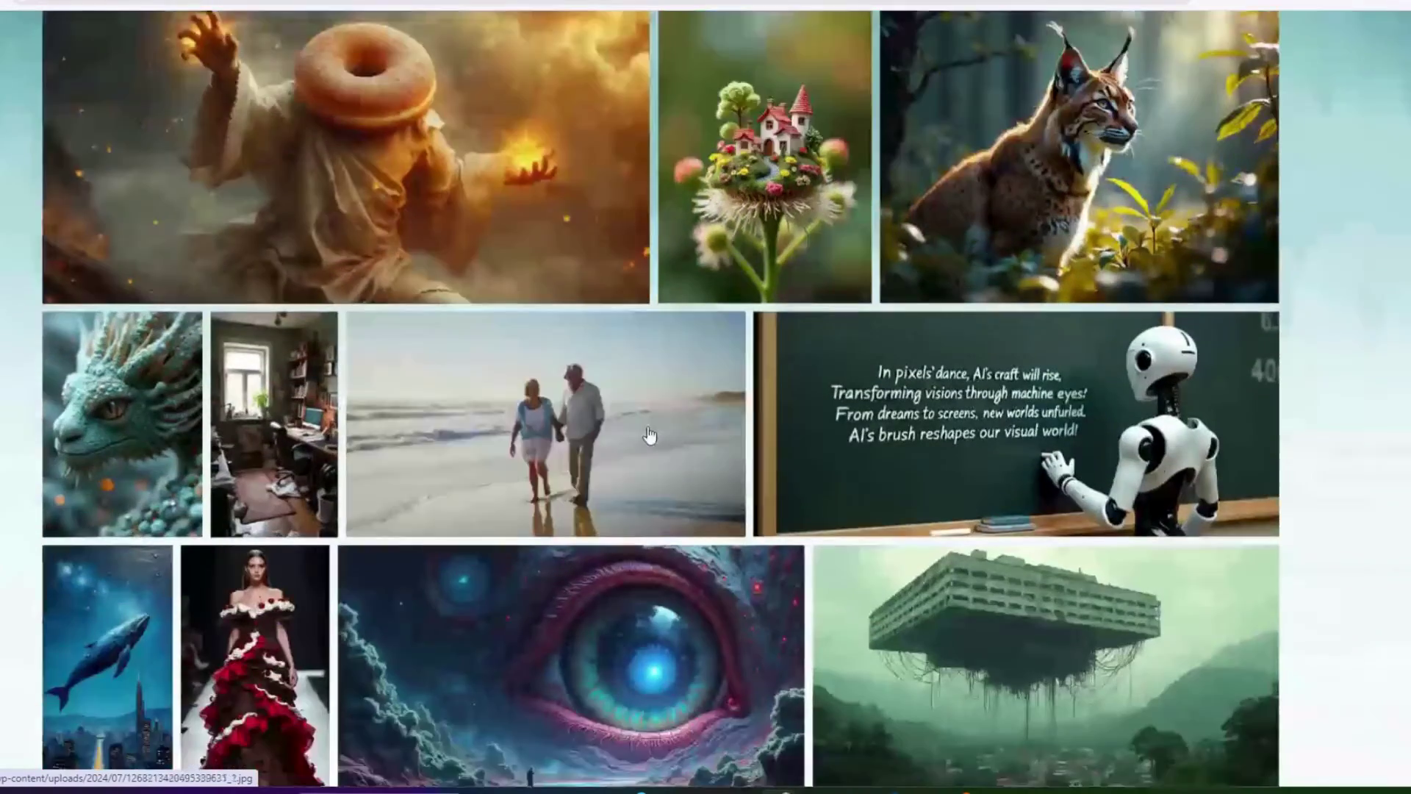
pyautogui.scroll(-12, 648, 428)
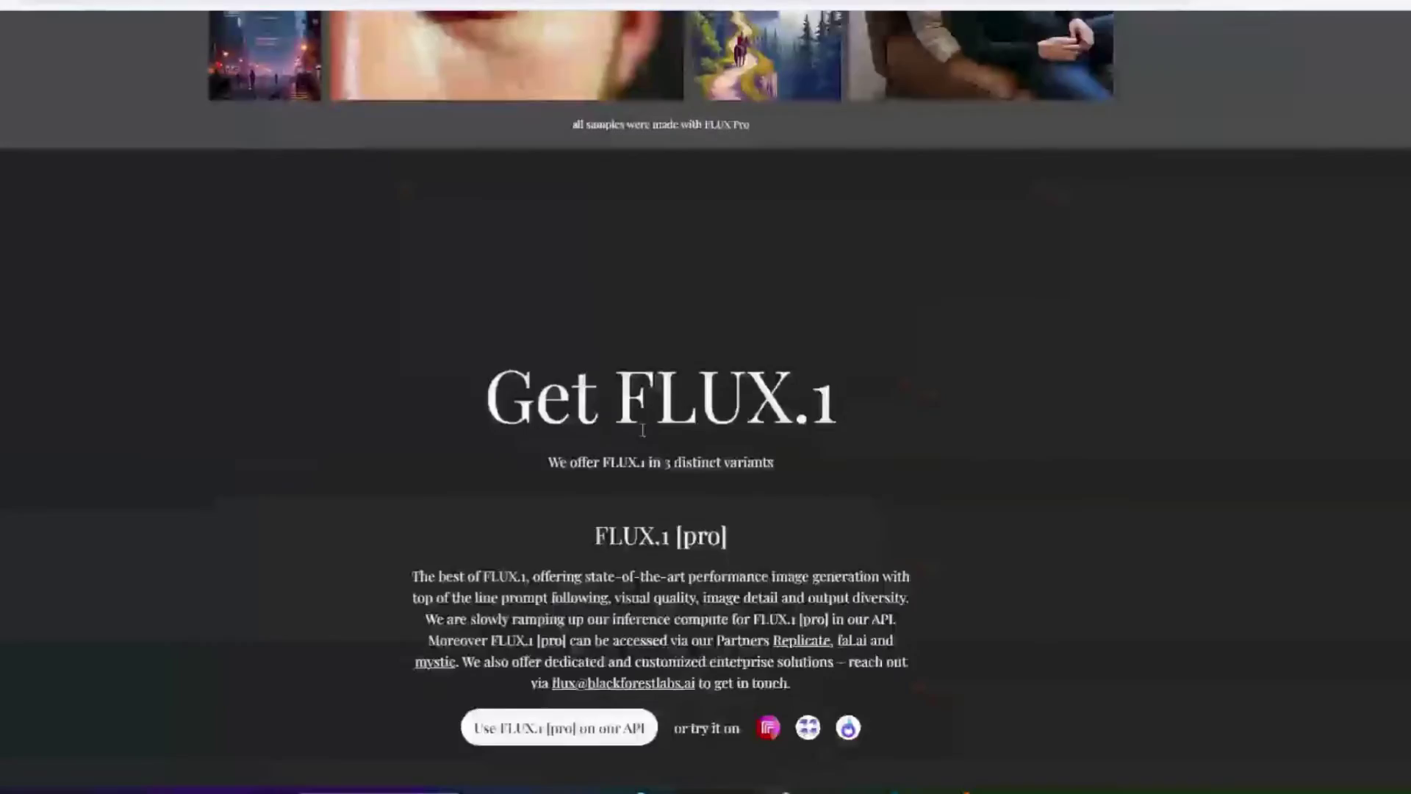
# Review the FLUX.1 pro, dev and schnell descriptions, then open flux-pro on Replicate
pyautogui.scroll(-3, 642, 434)
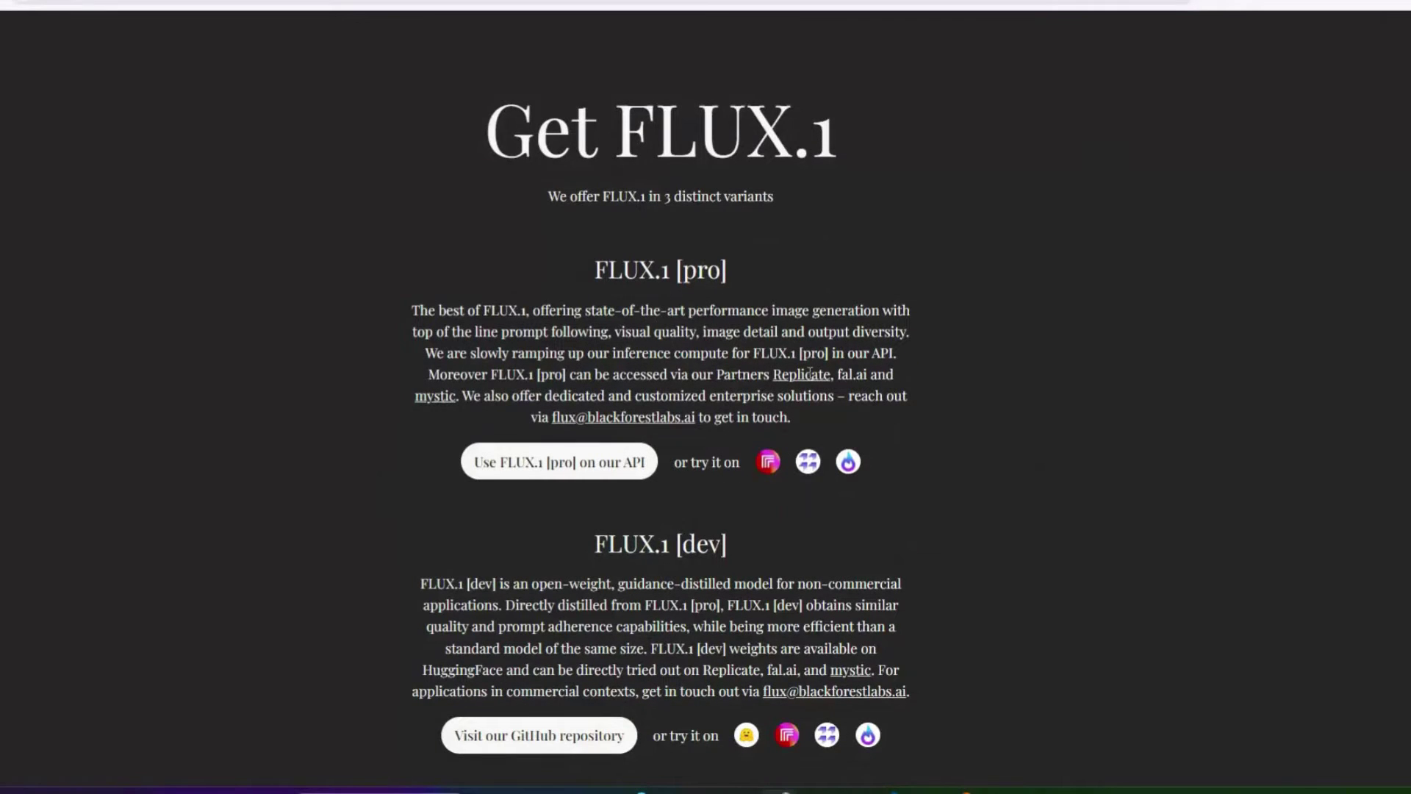
pyautogui.scroll(-1, 895, 407)
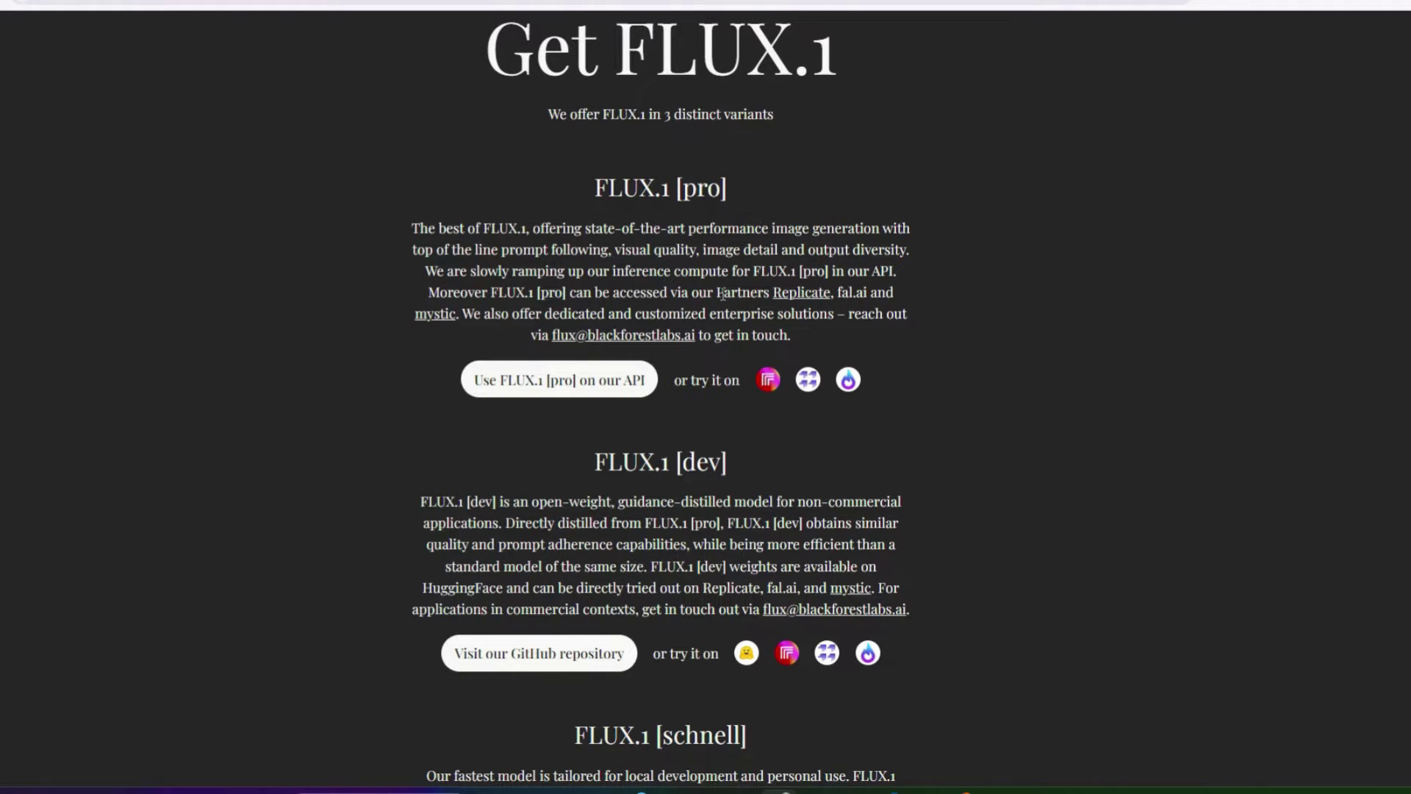
pyautogui.scroll(-2, 730, 334)
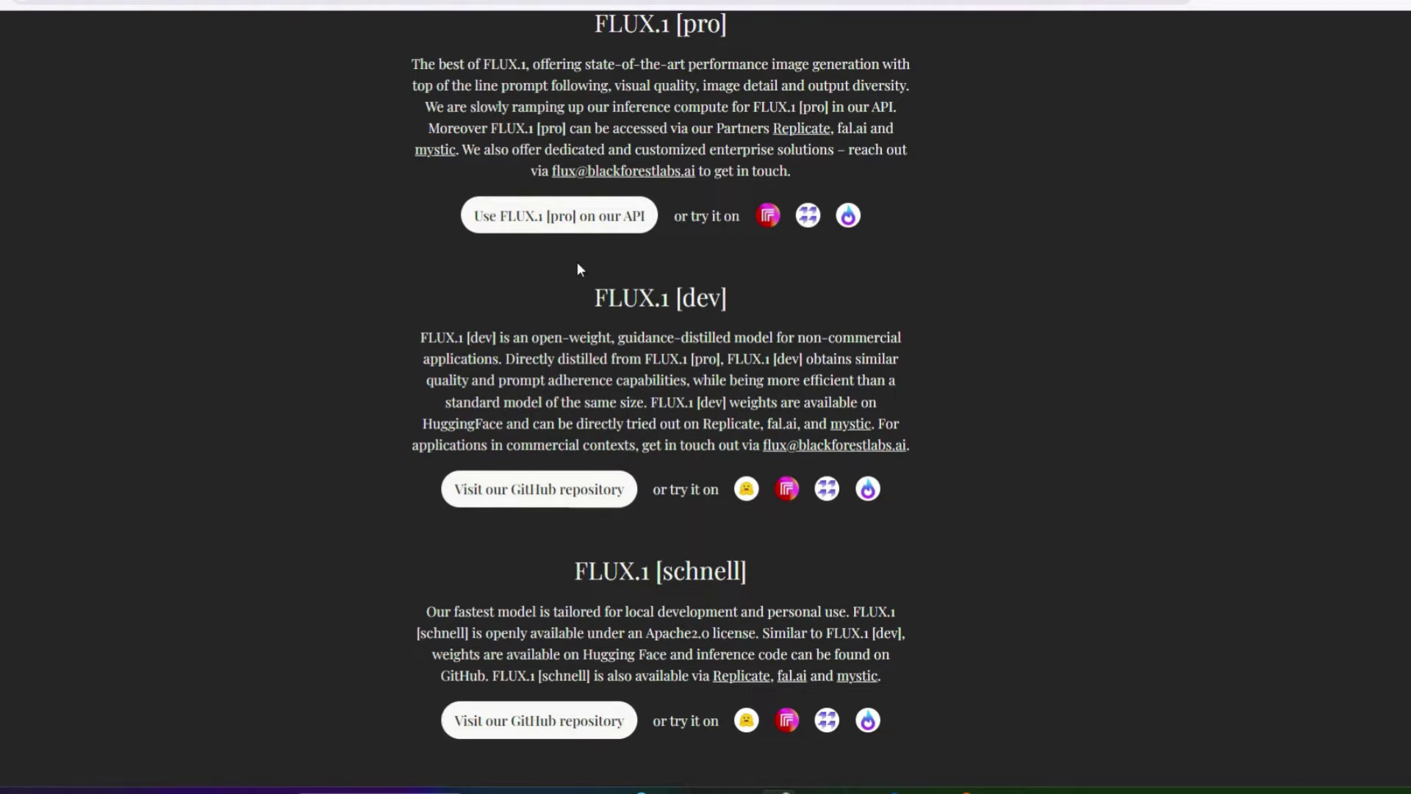
pyautogui.scroll(2, 549, 407)
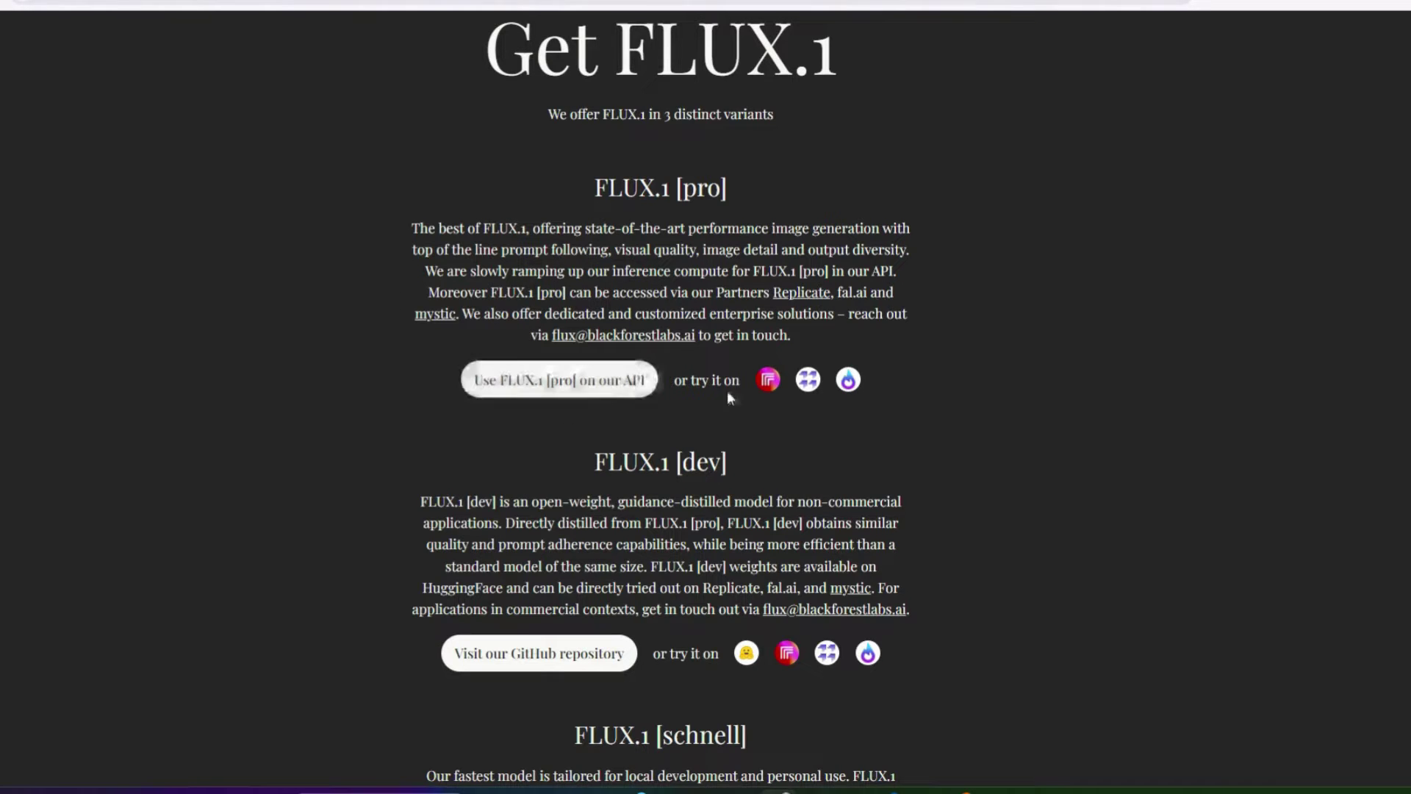
pyautogui.click(769, 388)
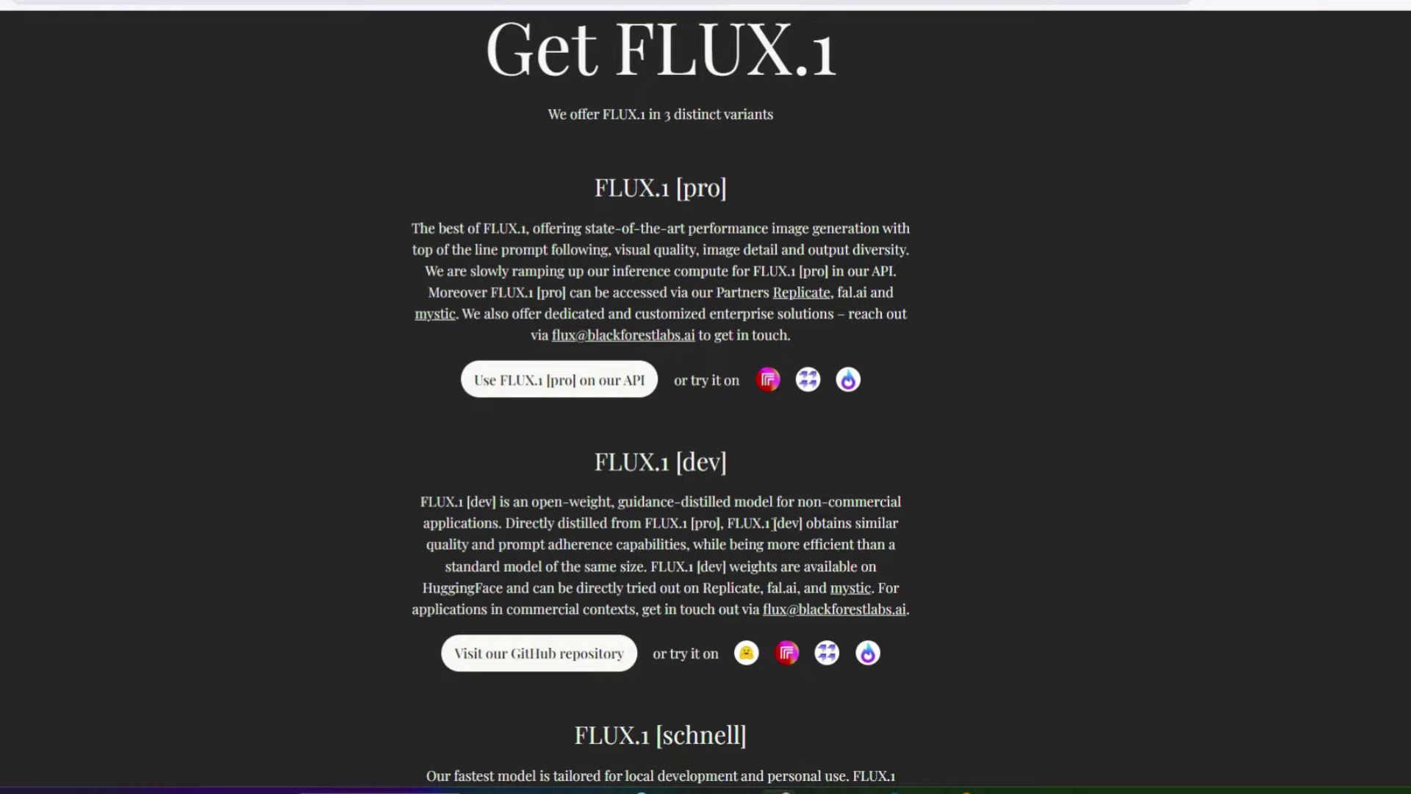
# Scroll to the page footer with the Privacy Policy, Terms of Service and Impressum links
pyautogui.scroll(-10, 728, 540)
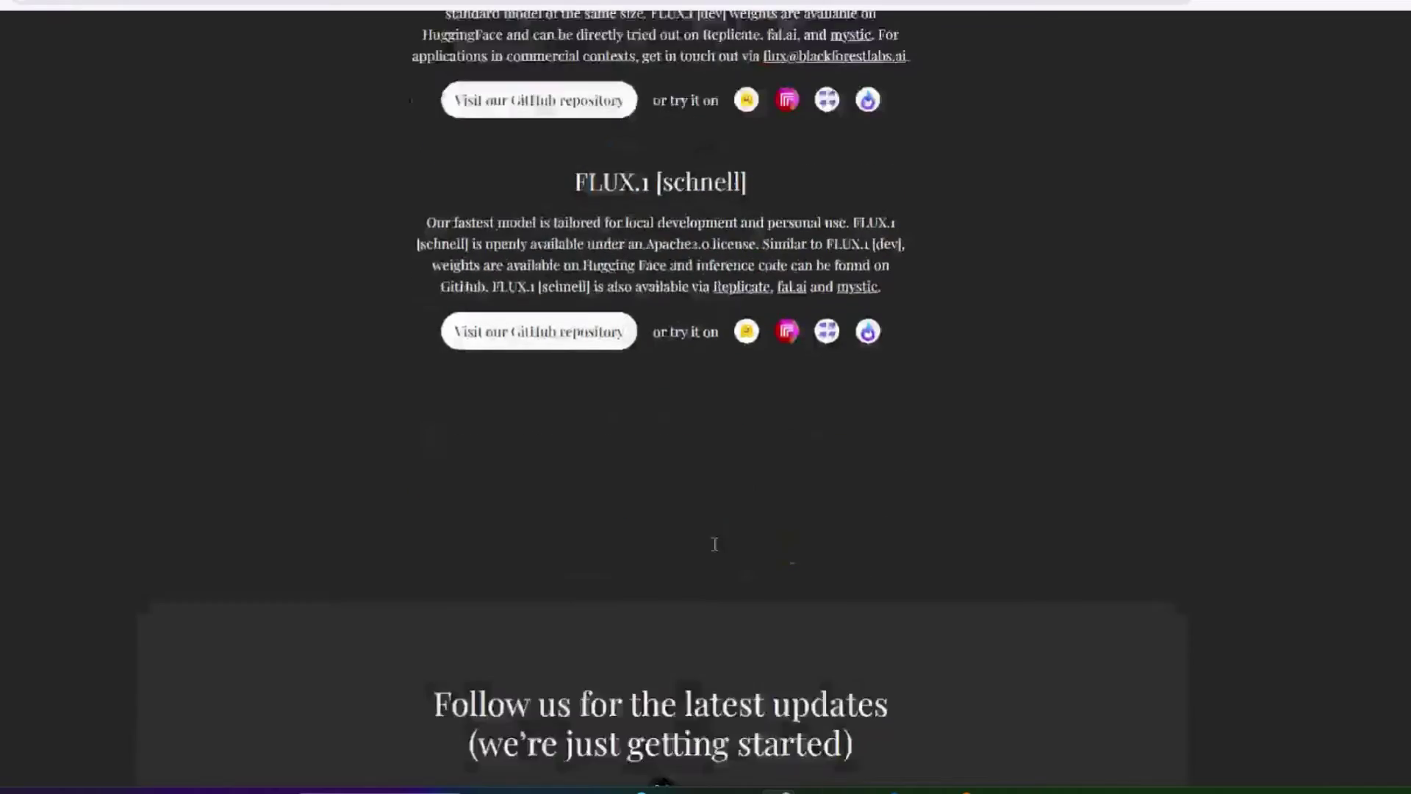
pyautogui.scroll(-1, 713, 544)
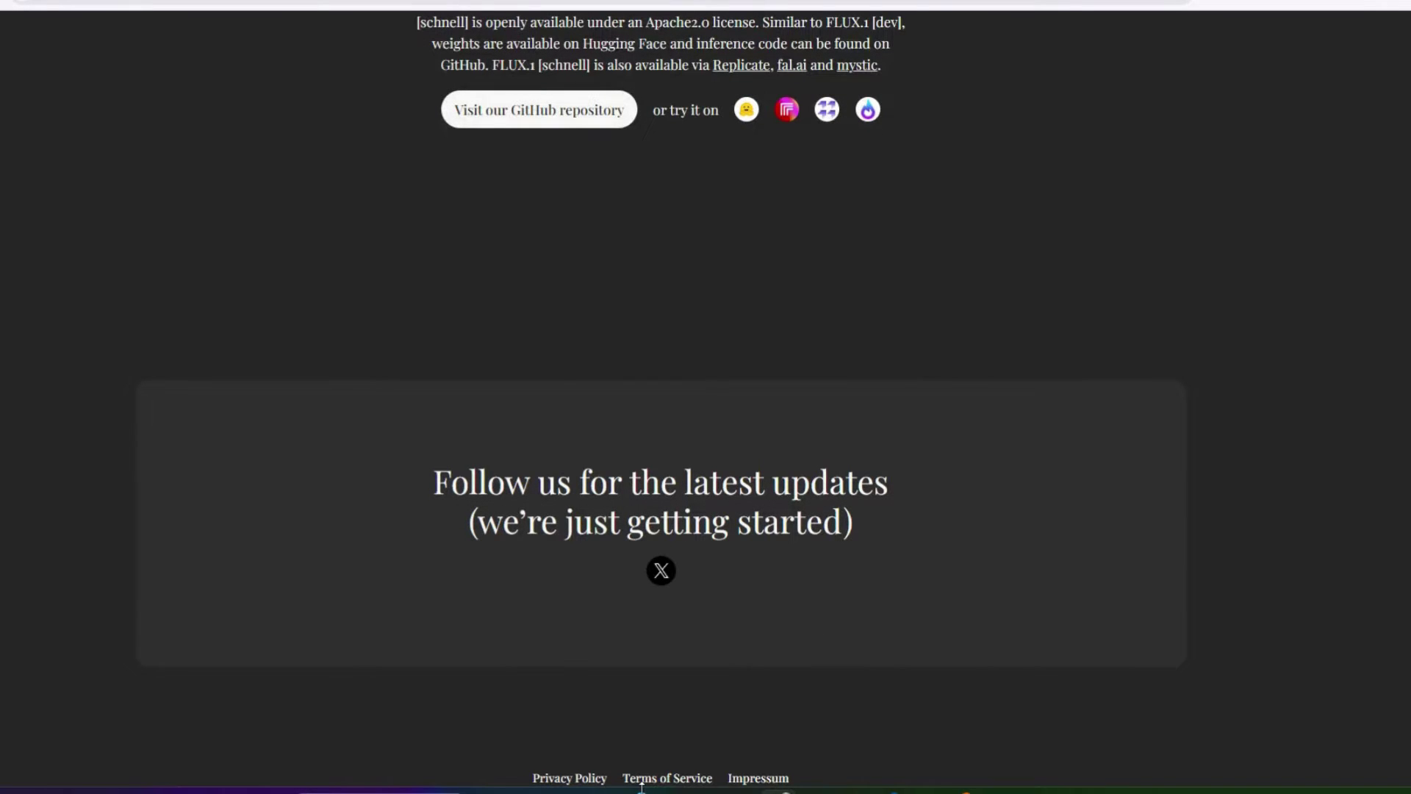
# Open the FLUX Terms of Service and find the Input and Output clauses
pyautogui.click(667, 777)
pyautogui.scroll(-5, 644, 479)
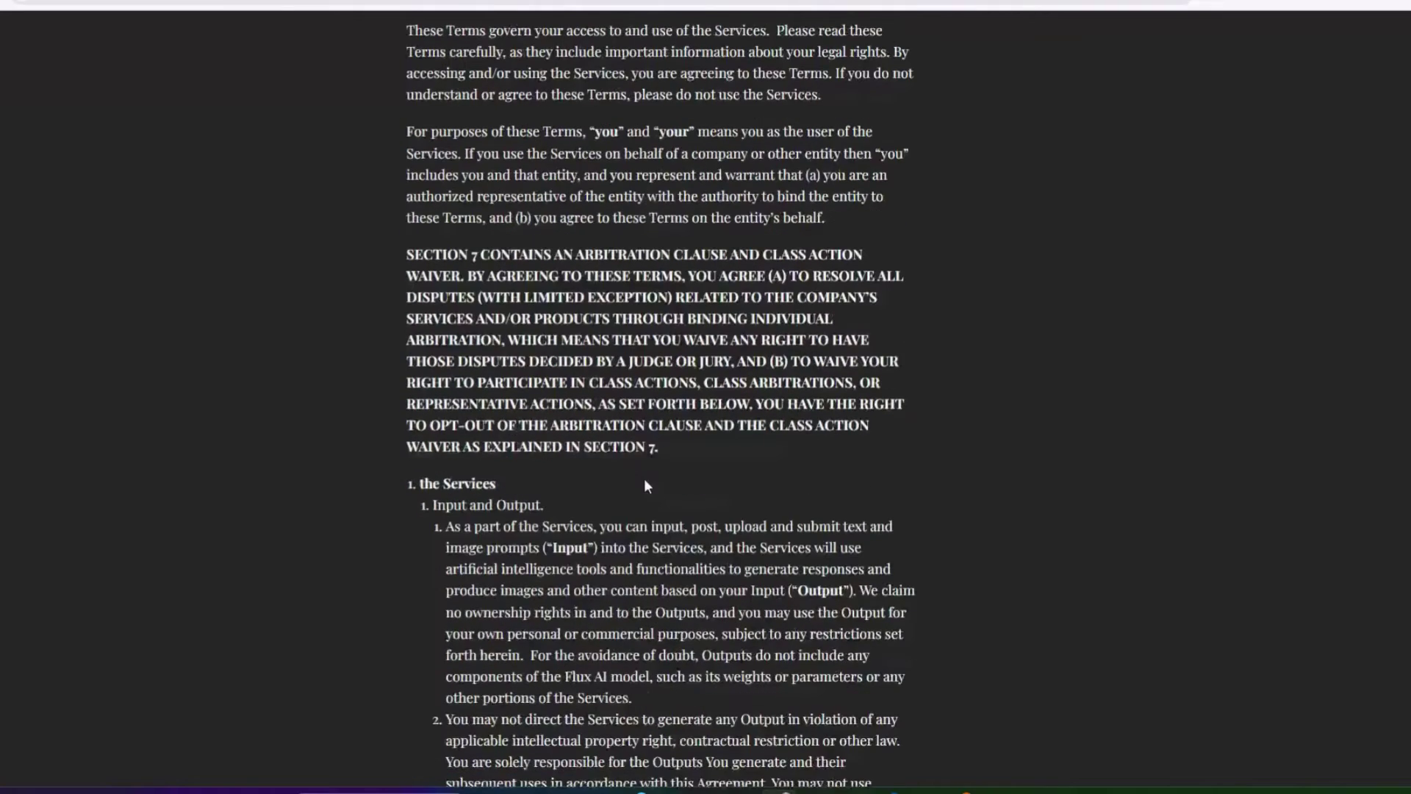
pyautogui.scroll(-1, 644, 479)
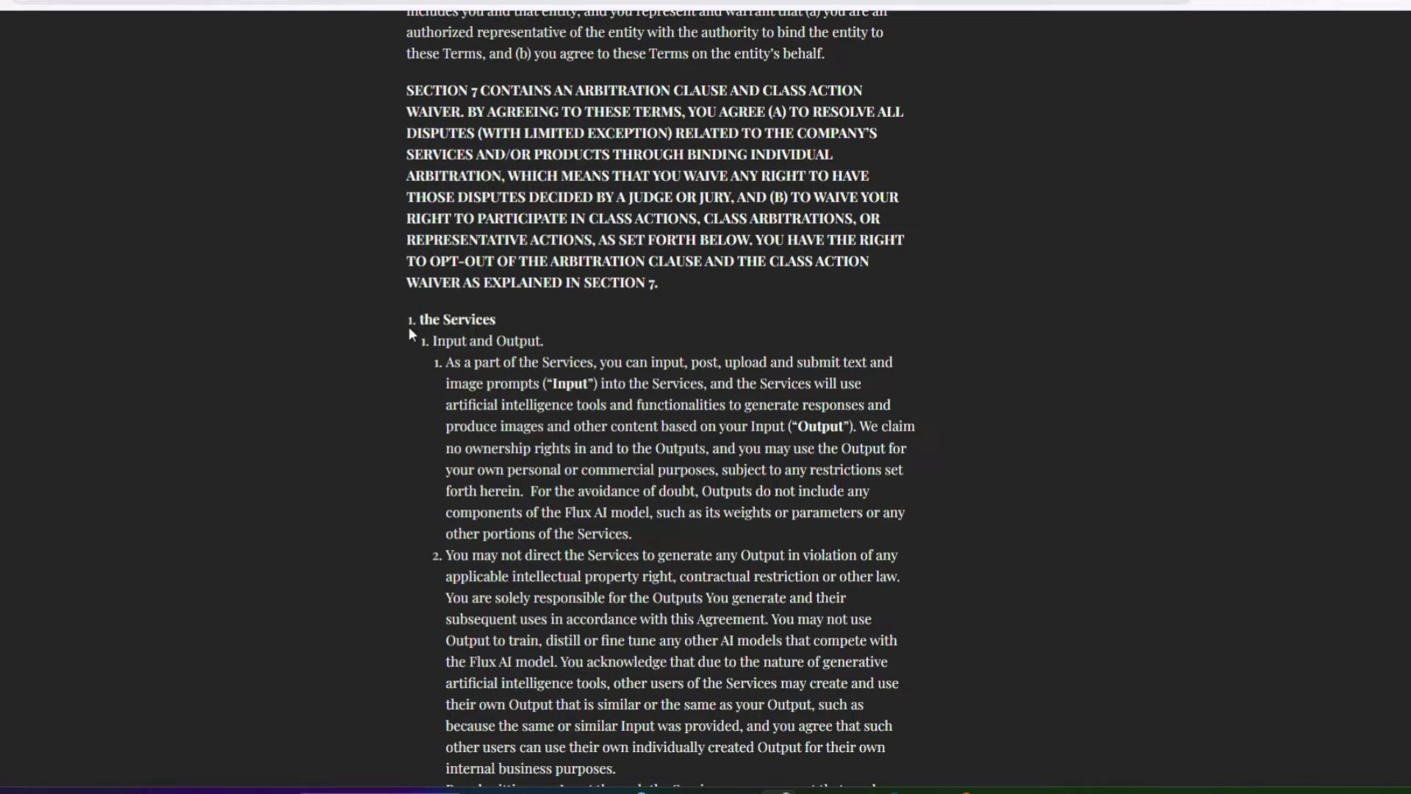
pyautogui.scroll(5, 402, 320)
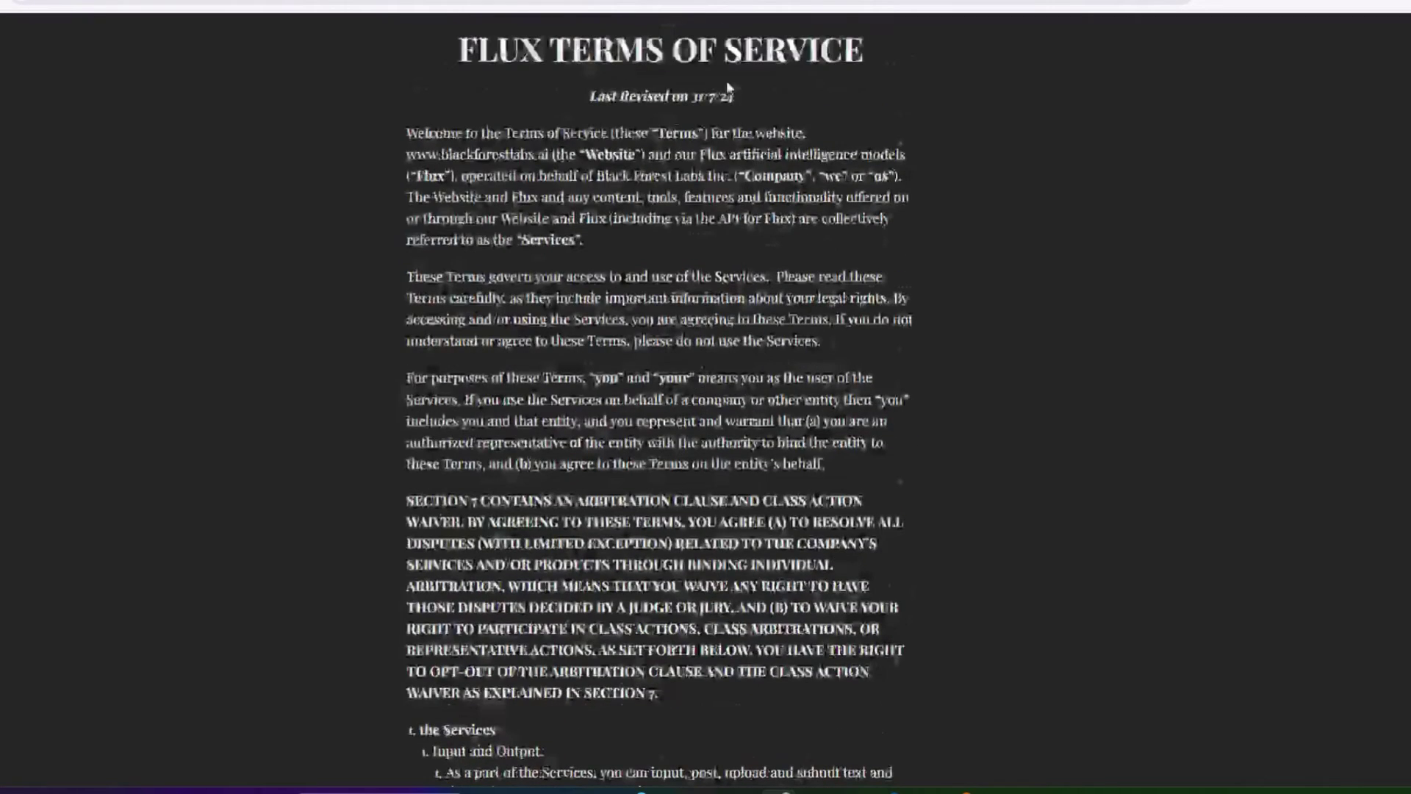
pyautogui.scroll(-5, 438, 334)
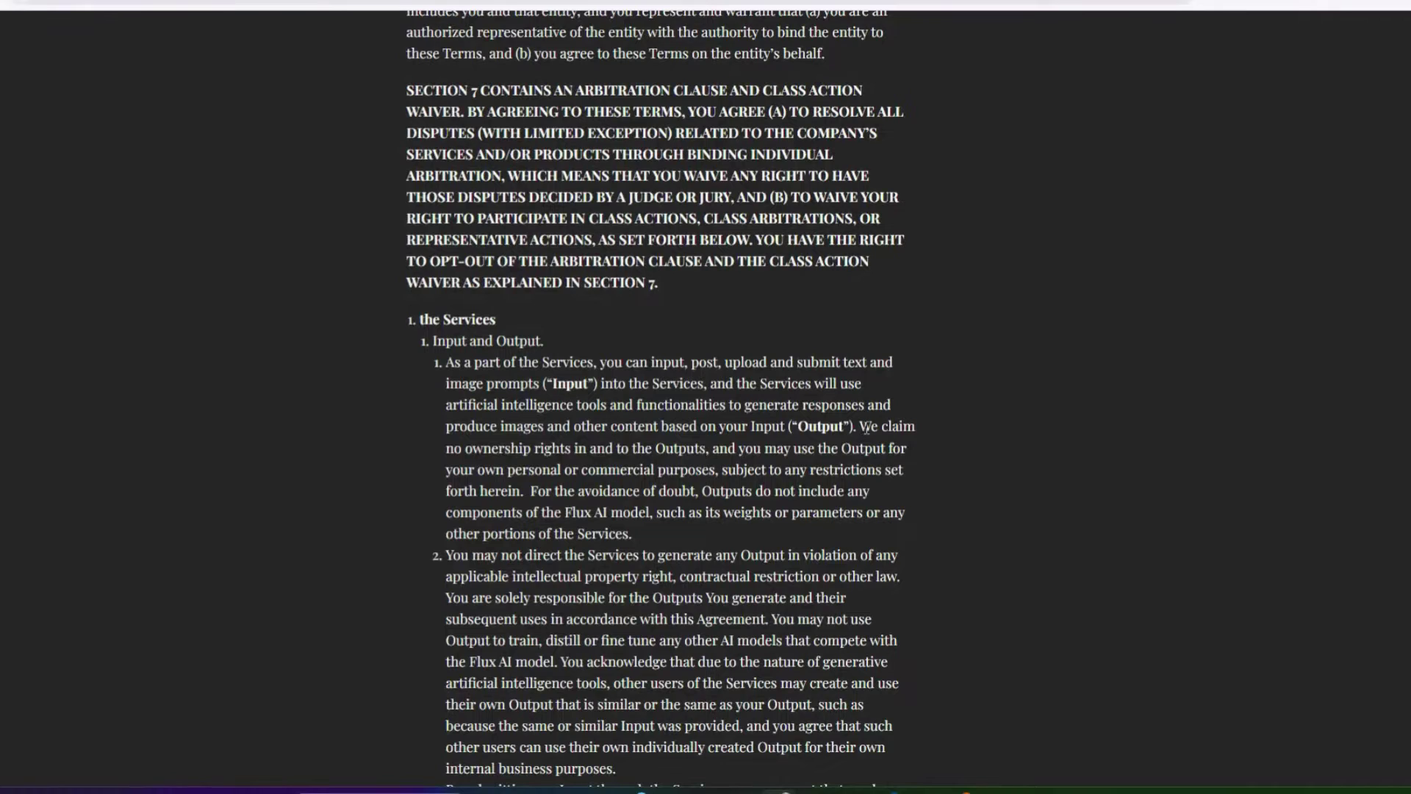
# Highlight the commercial Output-use sentence and the intellectual property violation clause
pyautogui.moveTo(860, 426); pyautogui.dragTo(877, 470)
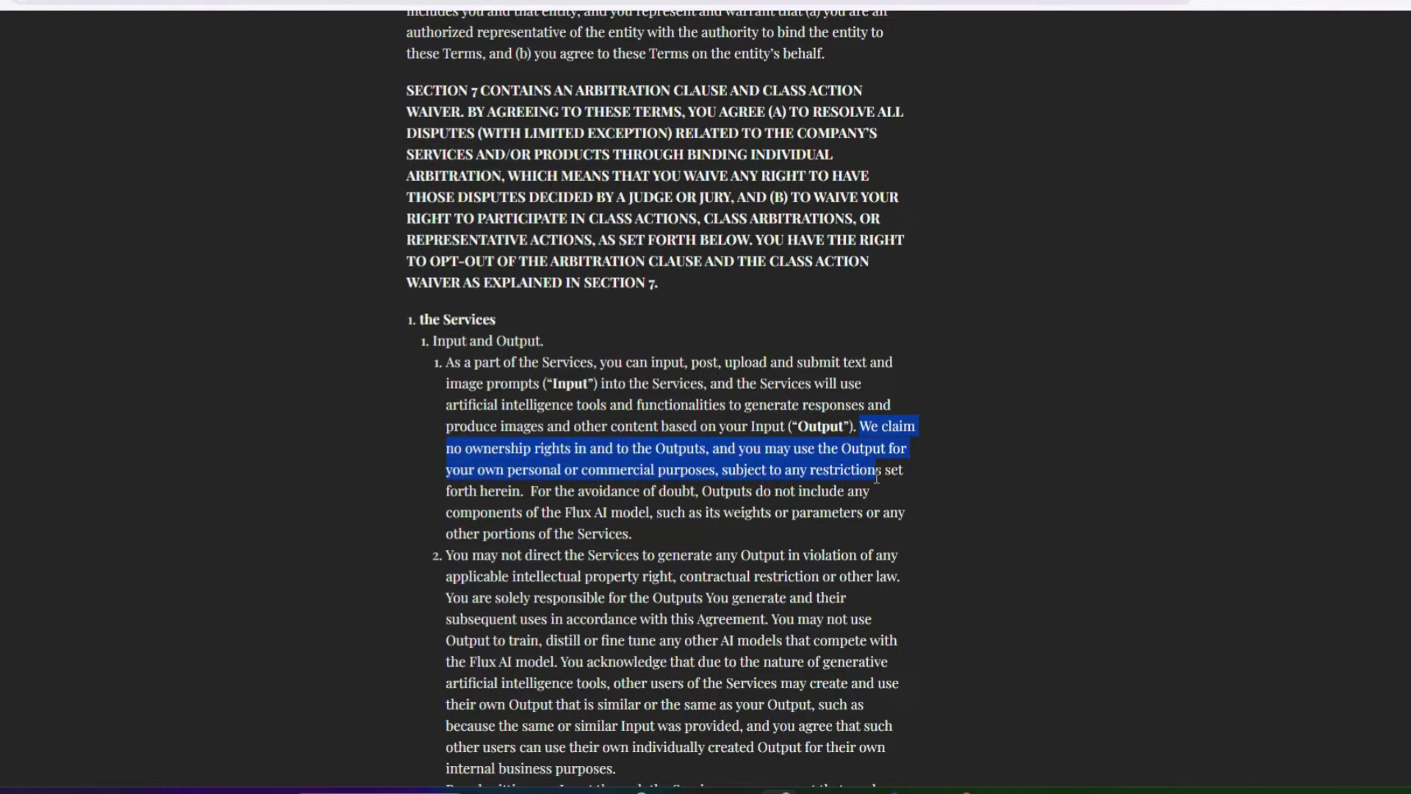
pyautogui.moveTo(876, 477); pyautogui.dragTo(526, 492)
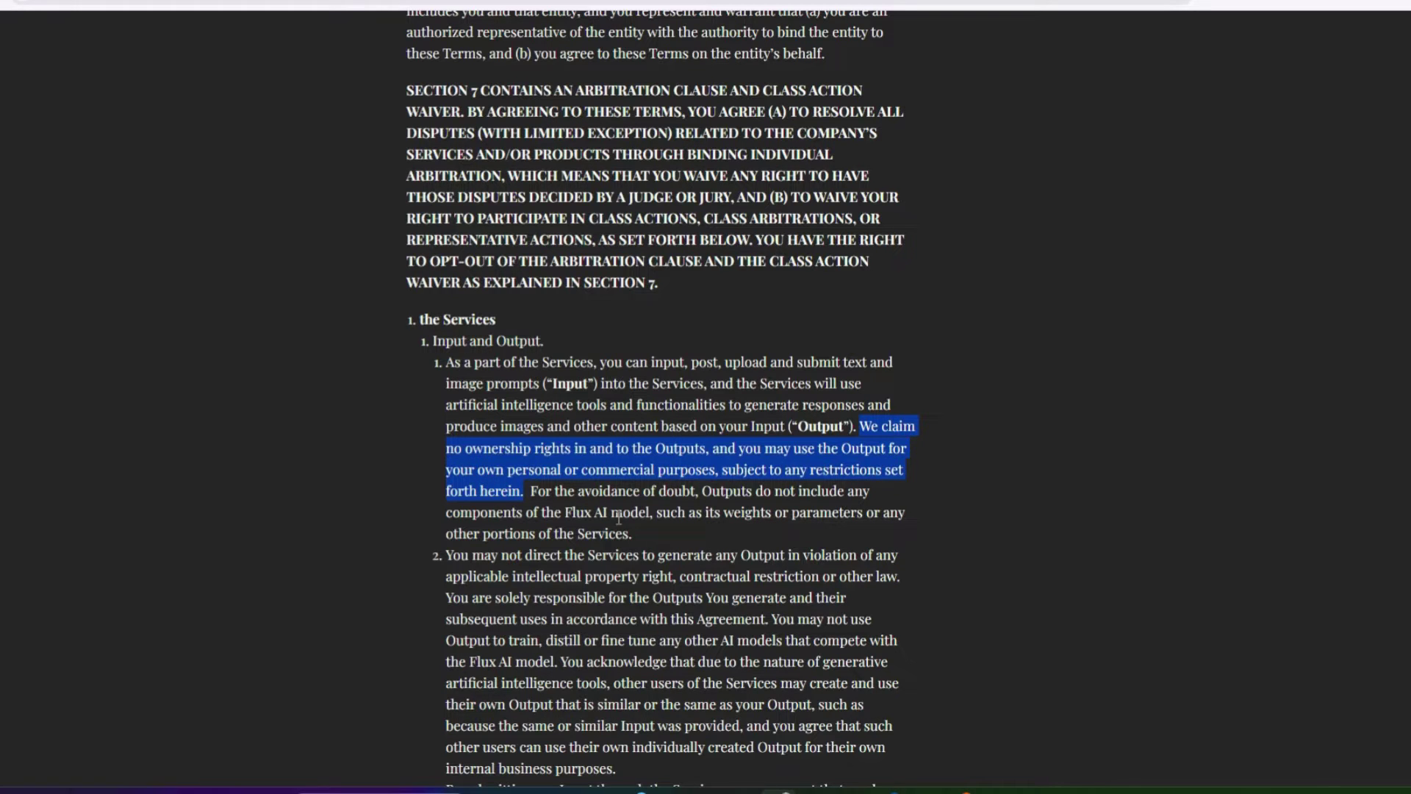
pyautogui.scroll(-2, 534, 612)
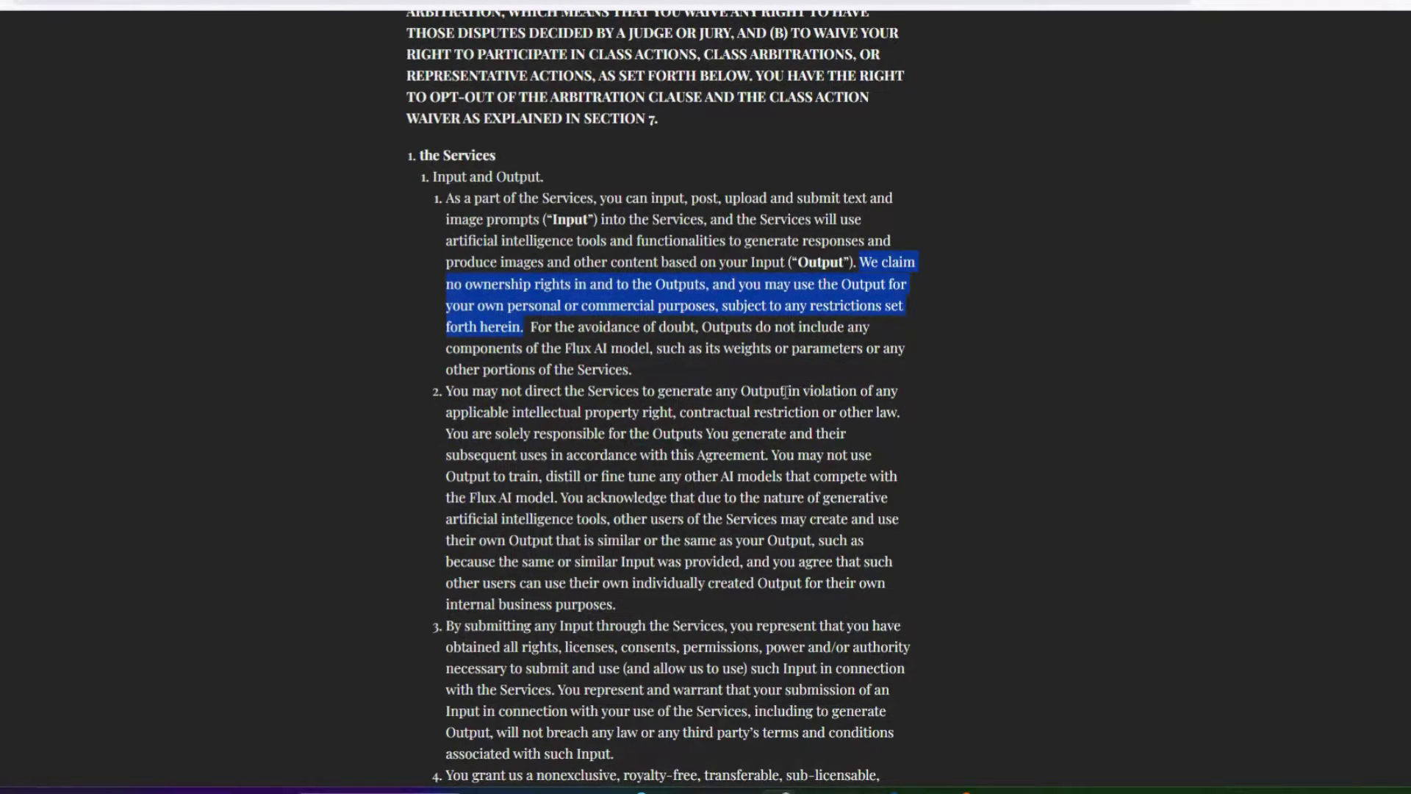
pyautogui.moveTo(787, 390); pyautogui.dragTo(678, 416)
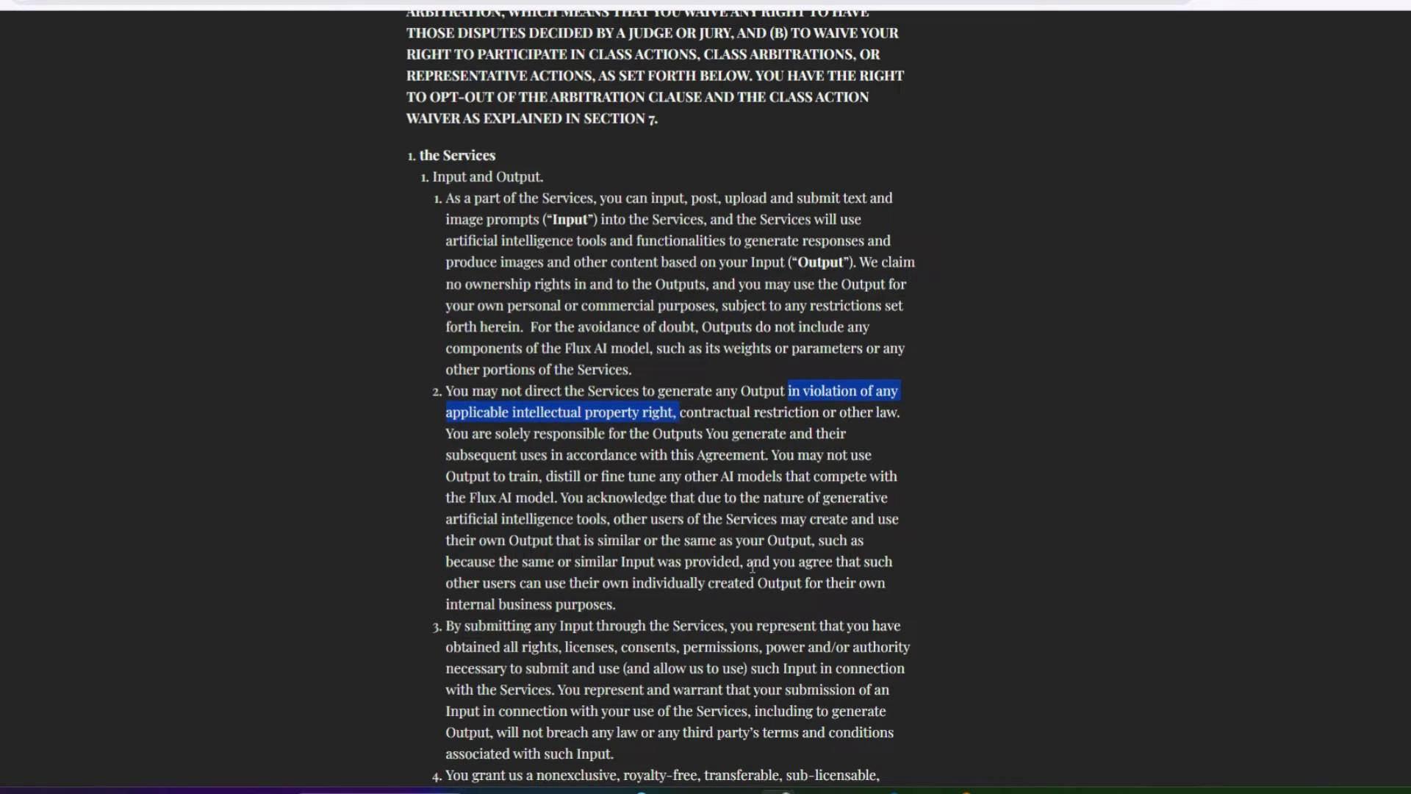
pyautogui.scroll(10, 734, 561)
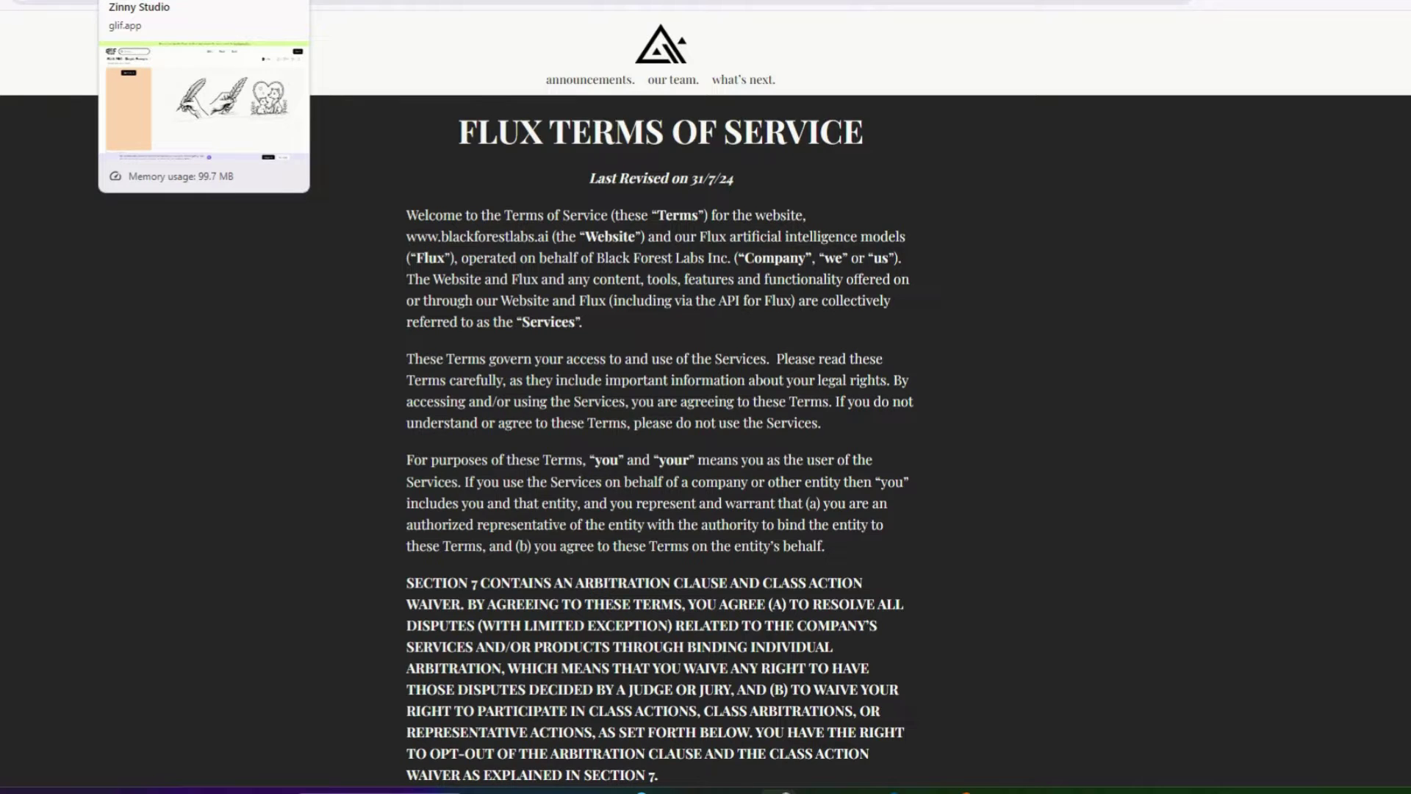
# Return to the FLUX PRO - Simple Prompts glif and sign in to run it
pyautogui.click(187, 3)
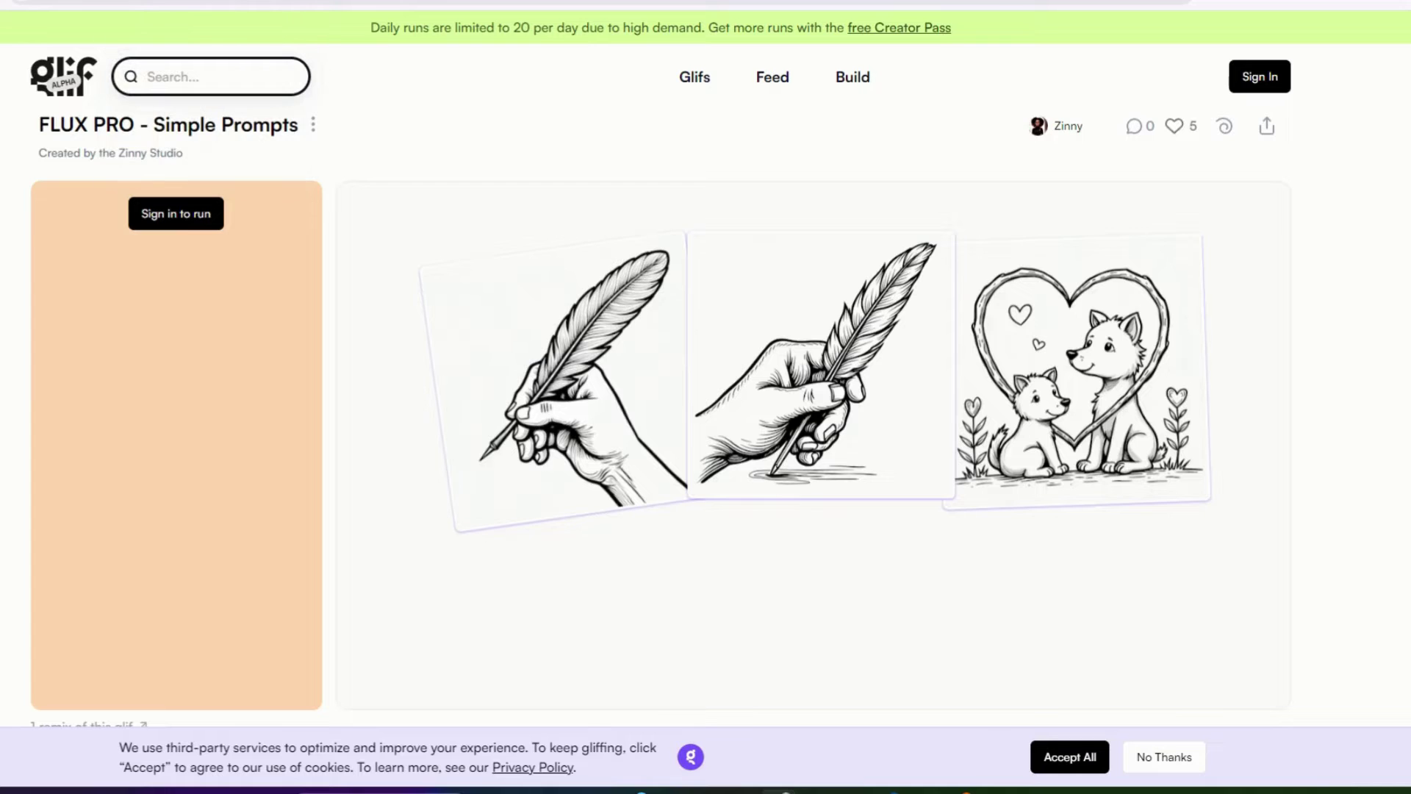
pyautogui.click(200, 220)
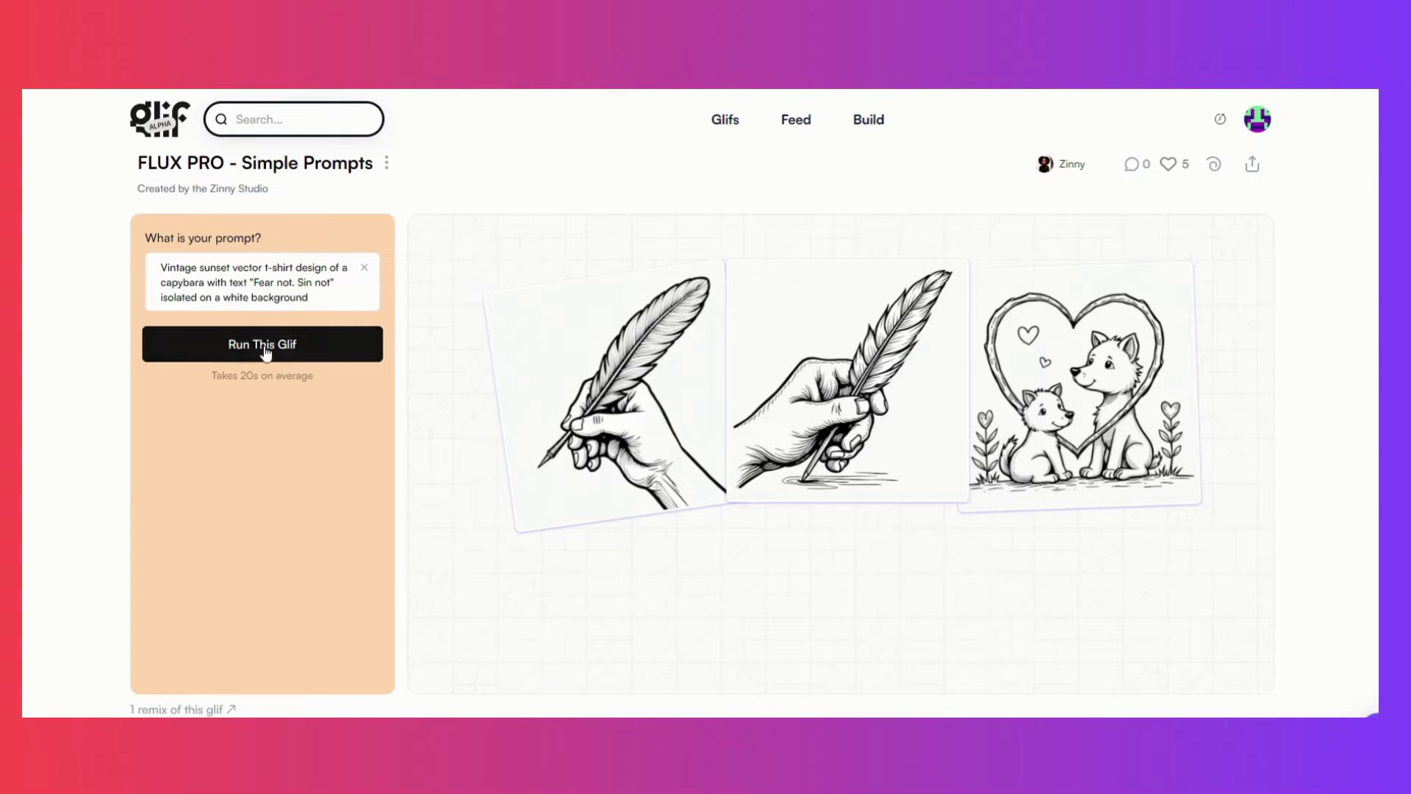
# Run the glif to generate the 'FEAR NOT.' capybara design and check the runs list
pyautogui.click(263, 347)
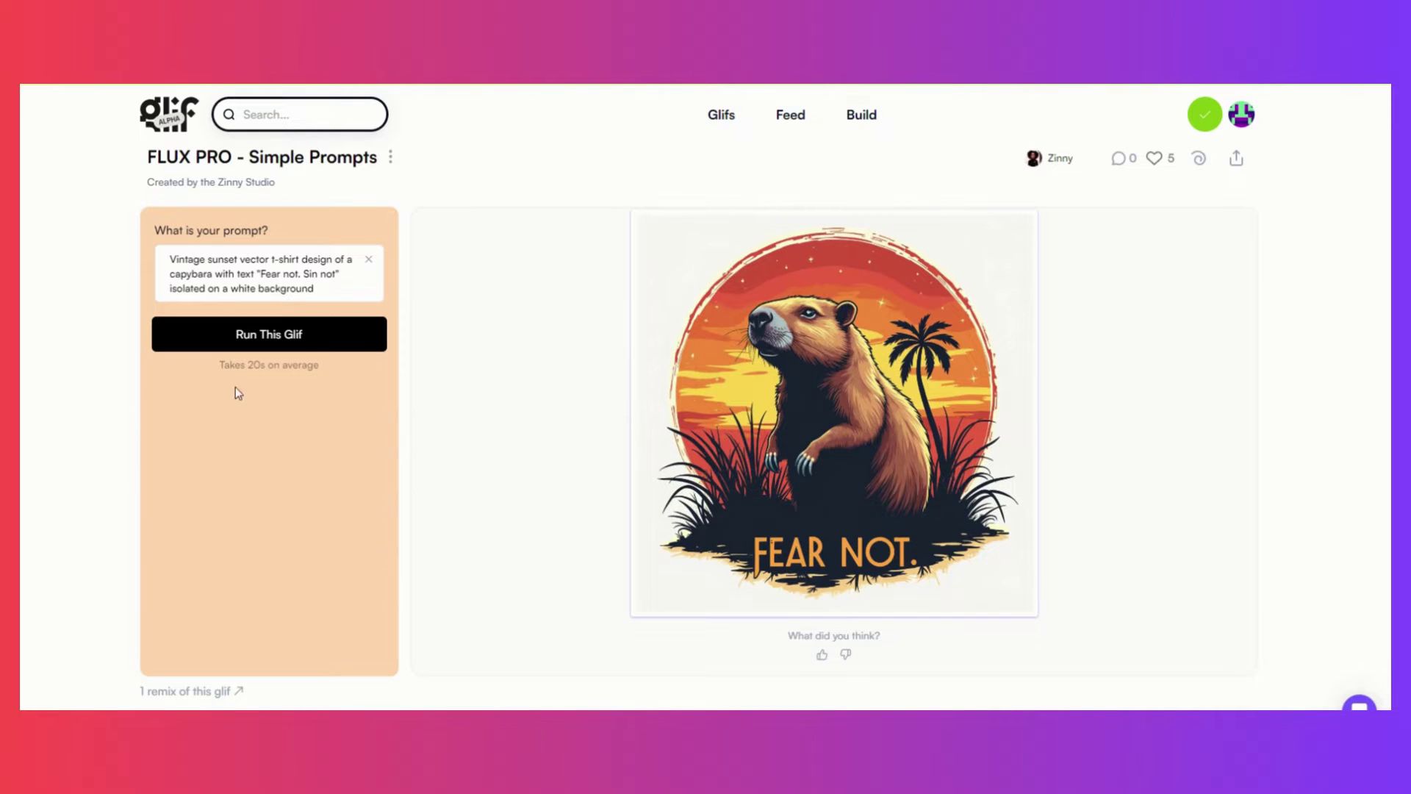
pyautogui.scroll(-3, 901, 463)
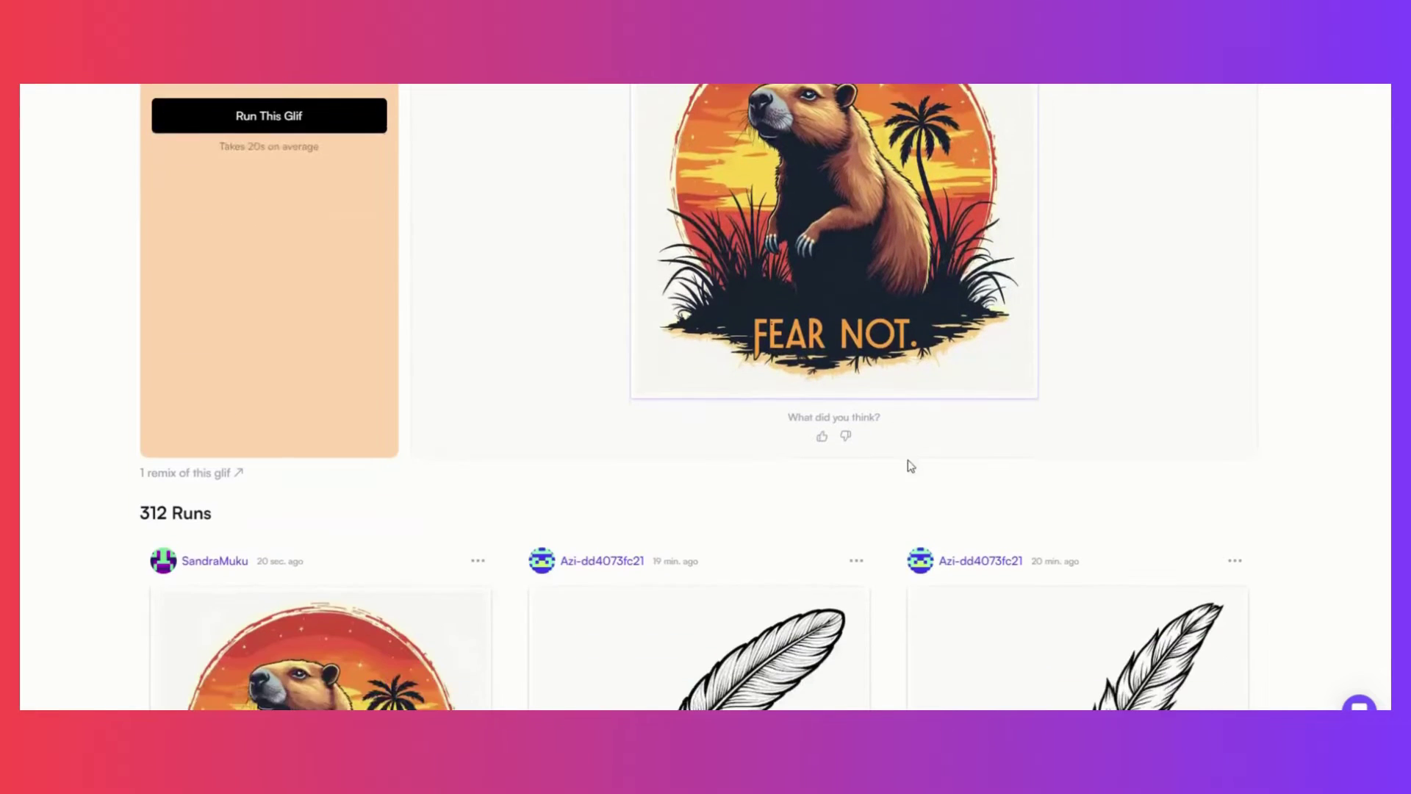
pyautogui.scroll(3, 911, 466)
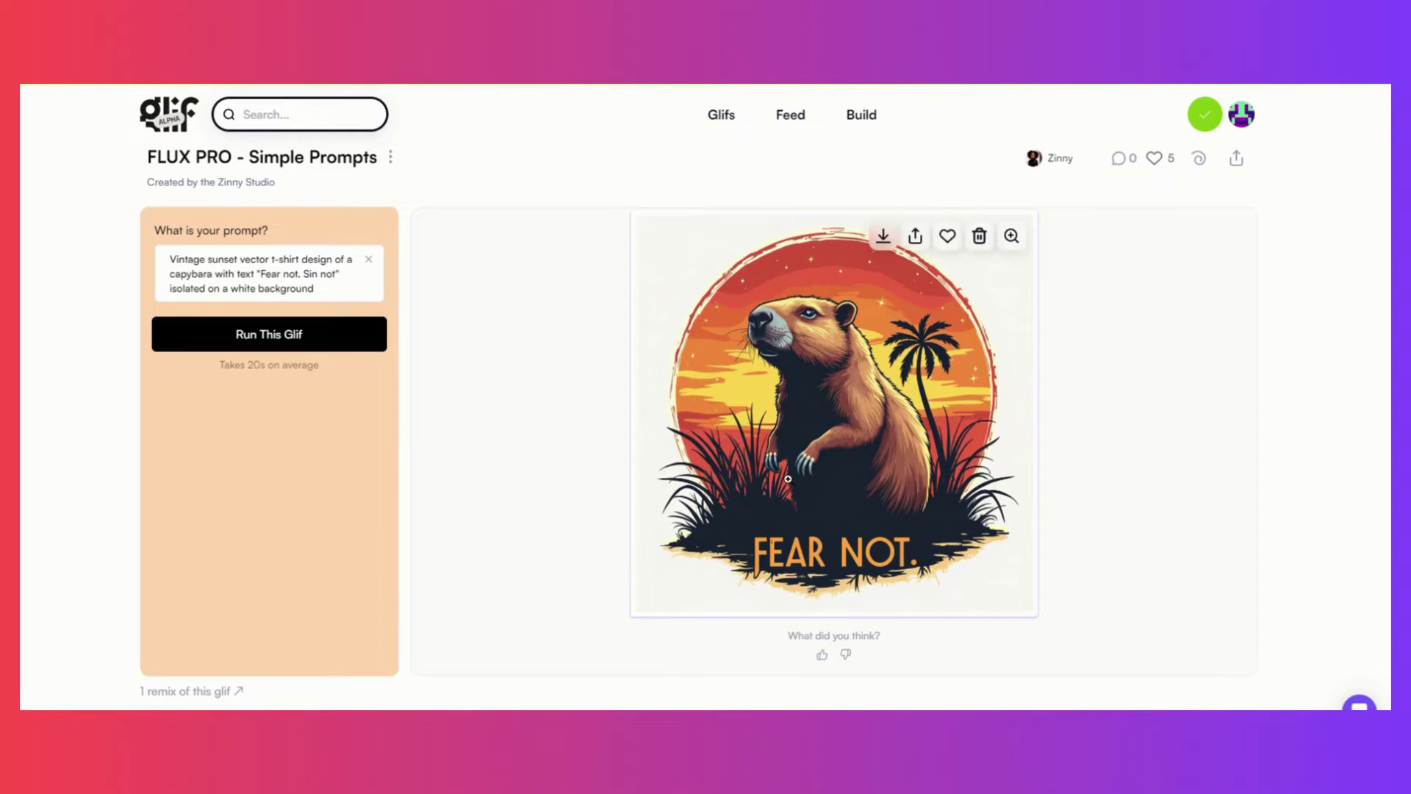
pyautogui.scroll(-3, 787, 479)
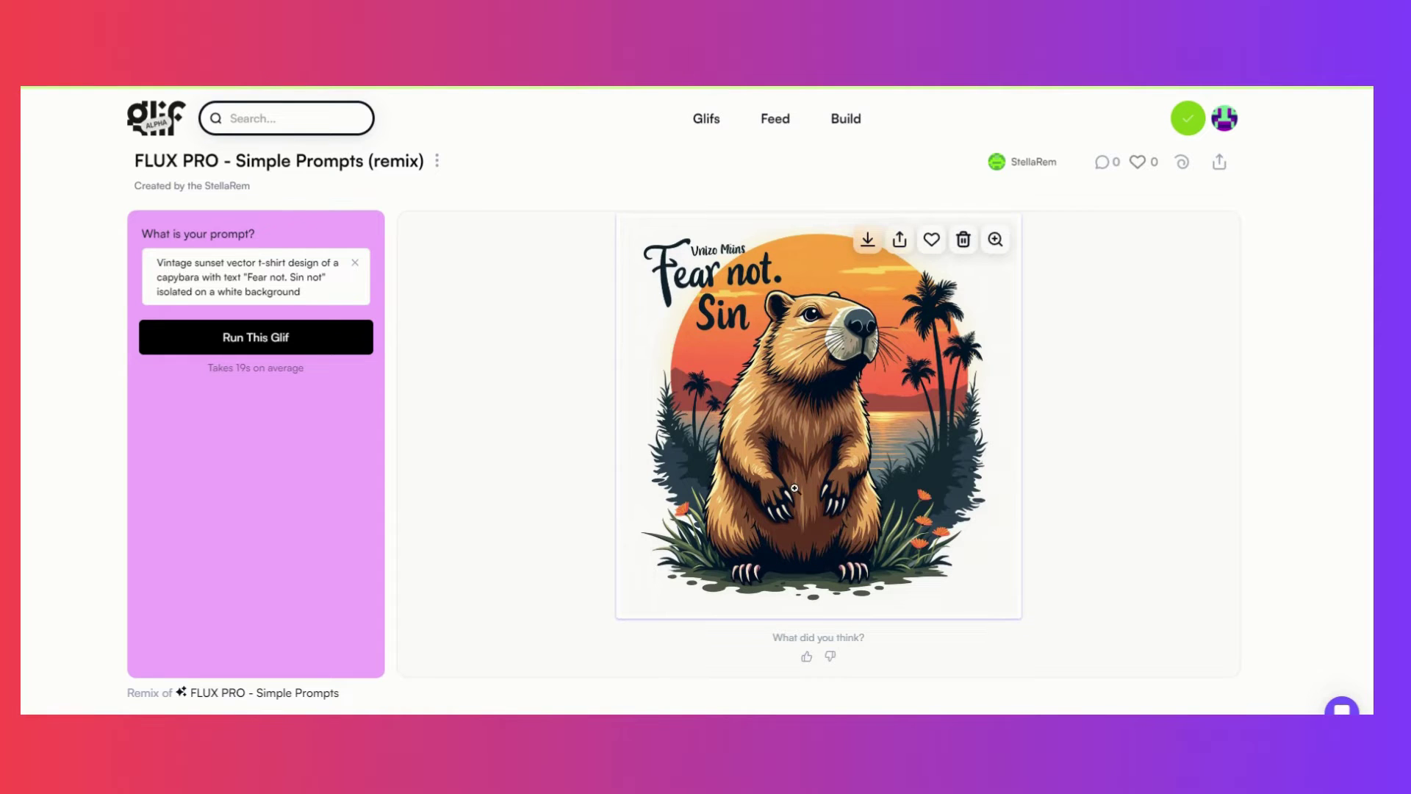
# Change the prompt to a highland cow reading 'Be Demure' and run it
pyautogui.doubleClick(162, 278)
pyautogui.write('highland')
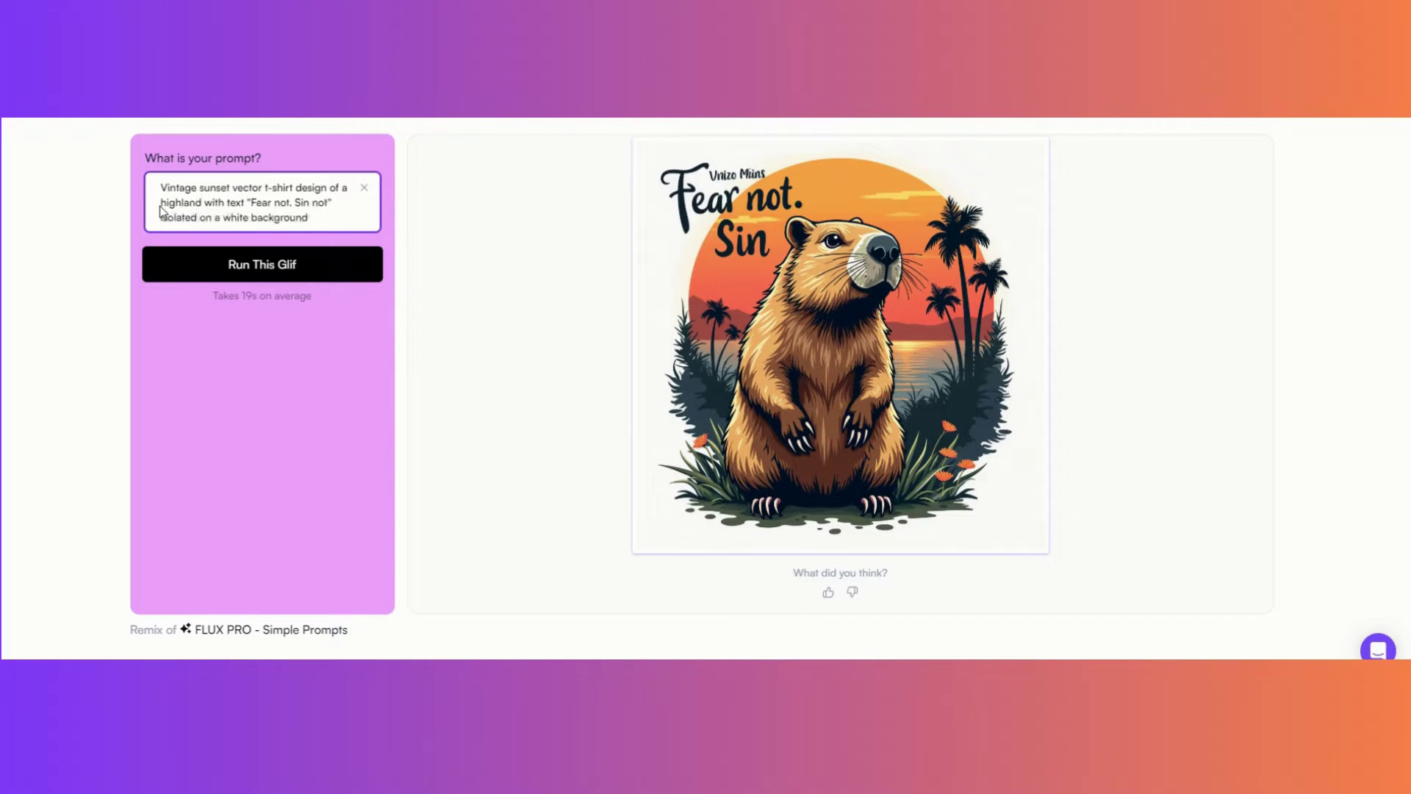
pyautogui.write(' cow')
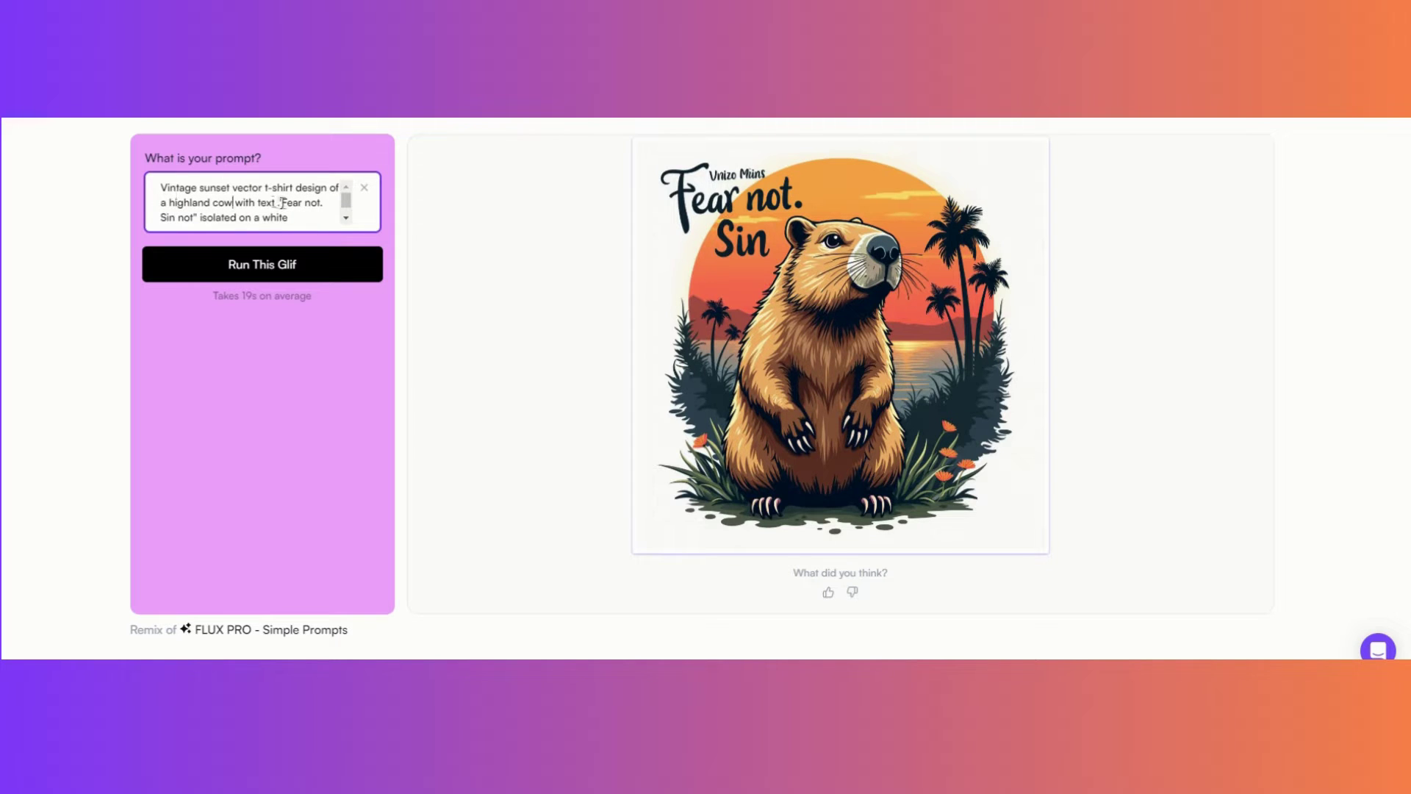
pyautogui.moveTo(284, 203)
pyautogui.mouseDown()
pyautogui.moveTo(303, 203)
pyautogui.moveTo(294, 219)
pyautogui.moveTo(308, 204)
pyautogui.mouseUp()
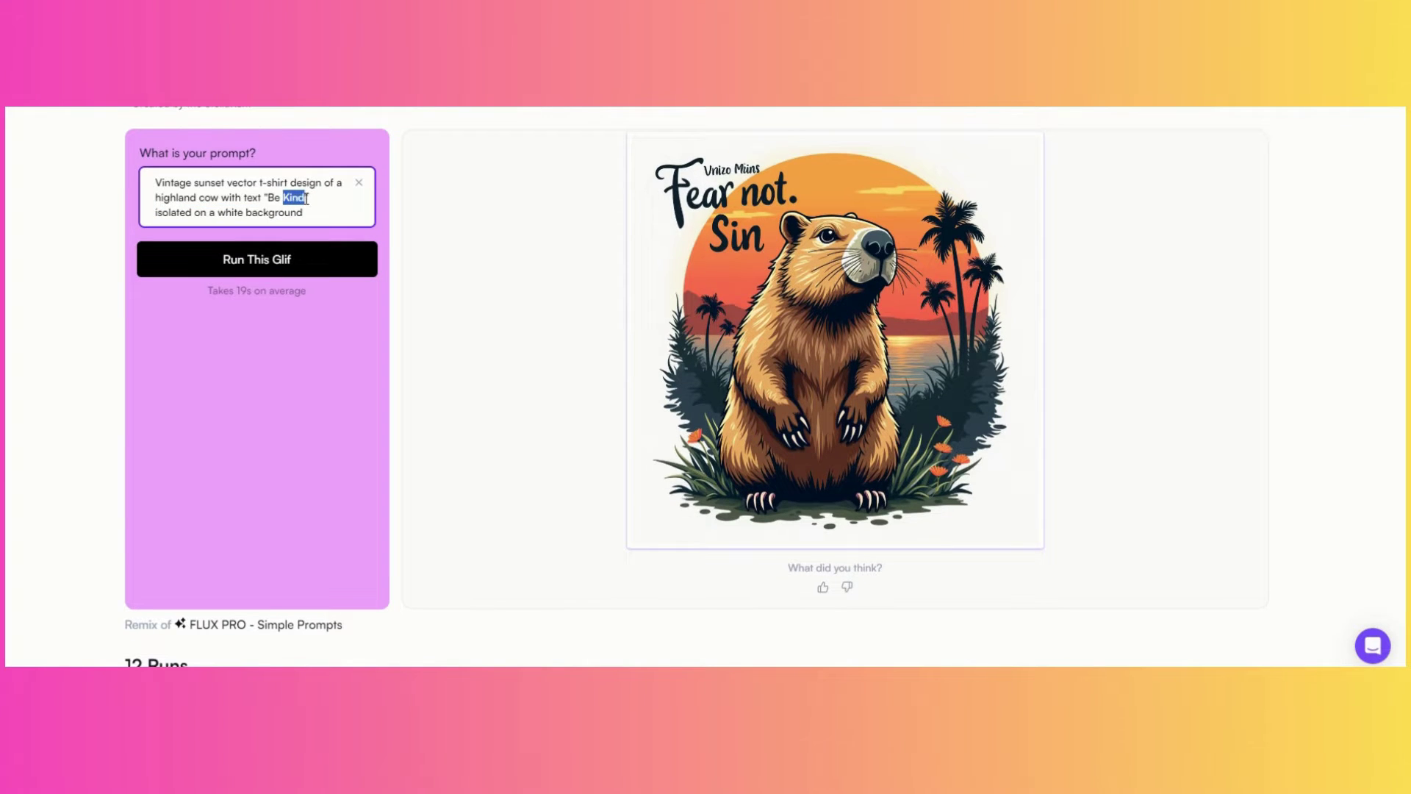
pyautogui.write('Demure')
pyautogui.click(284, 261)
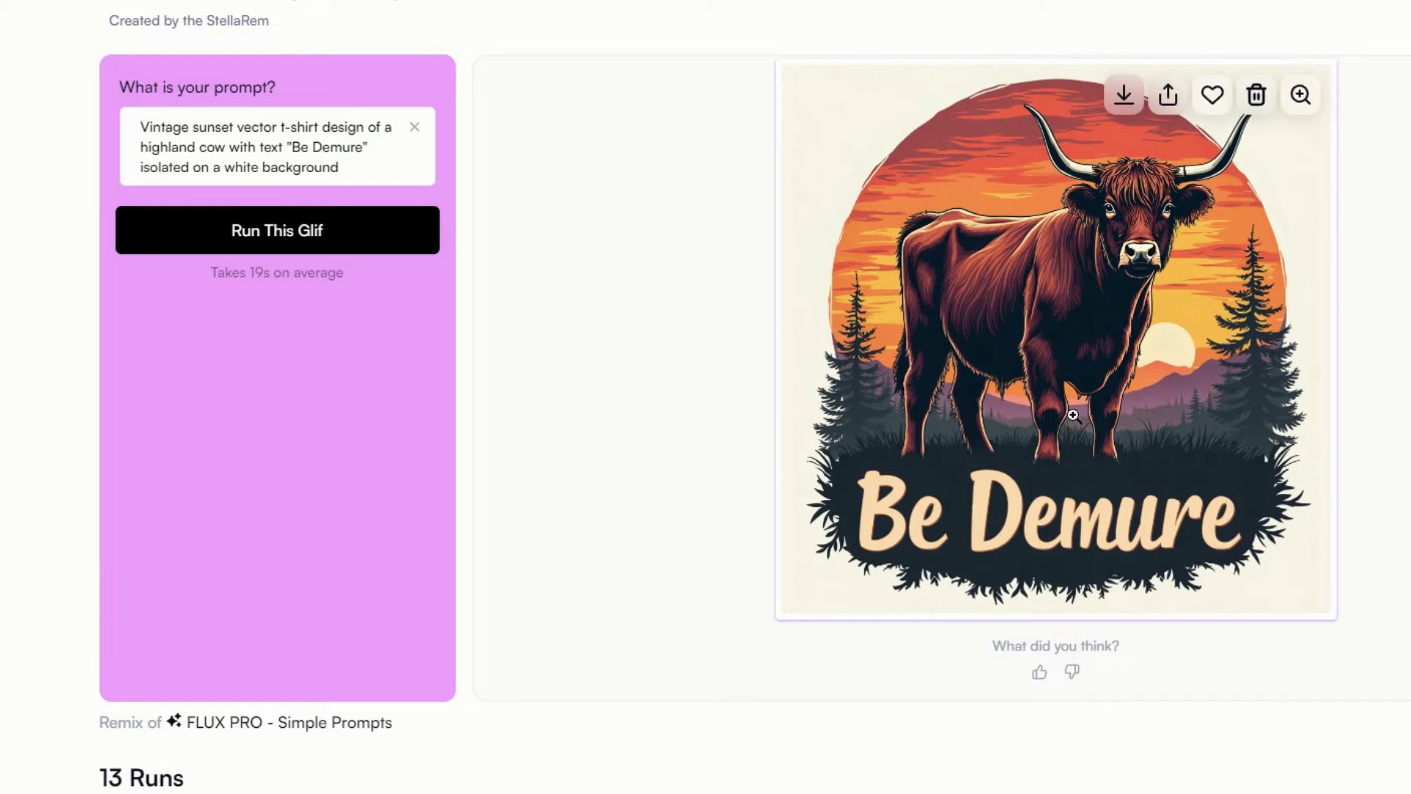
# Review the finished 'Be Demure' highland cow image beside the earlier designs
pyautogui.scroll(-1, 1111, 444)
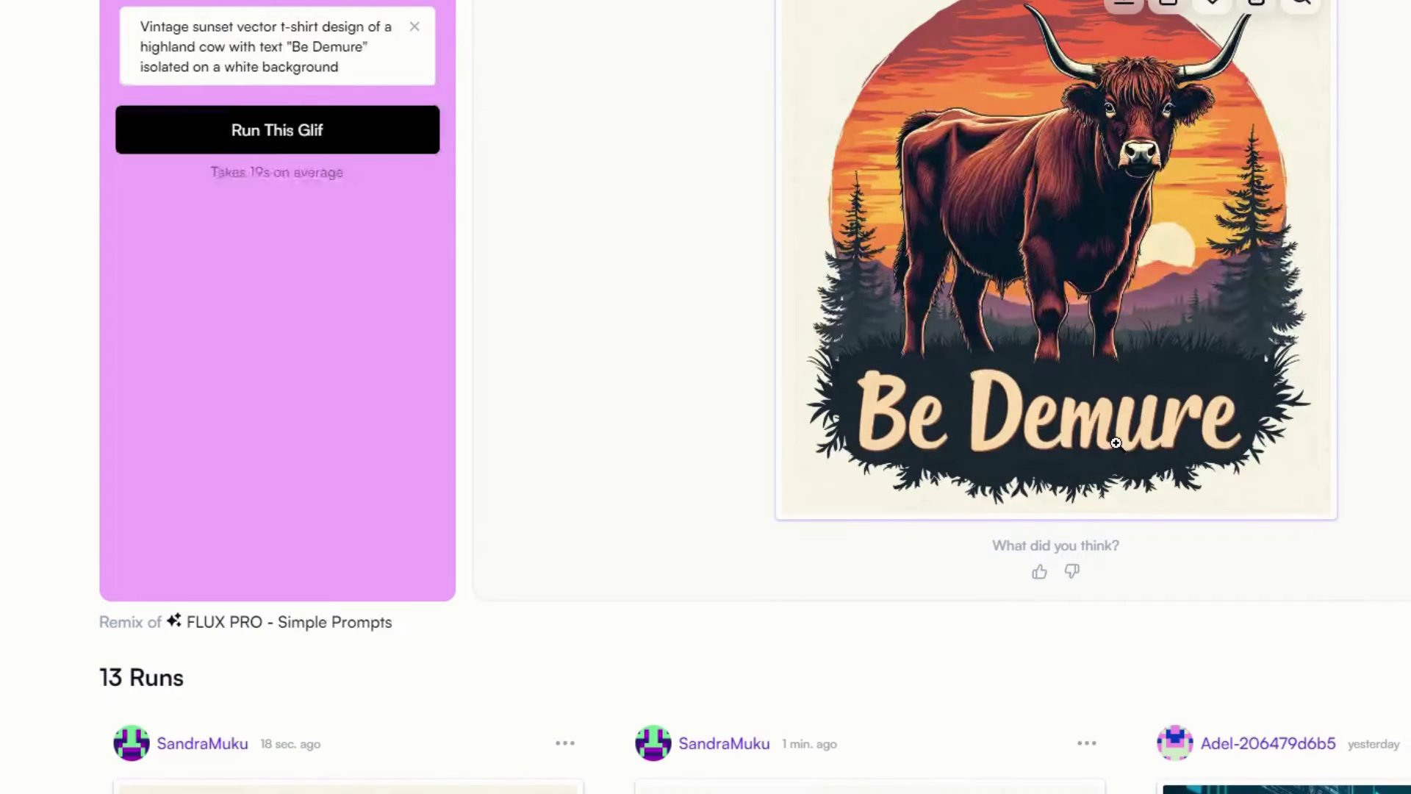
pyautogui.scroll(1, 1076, 531)
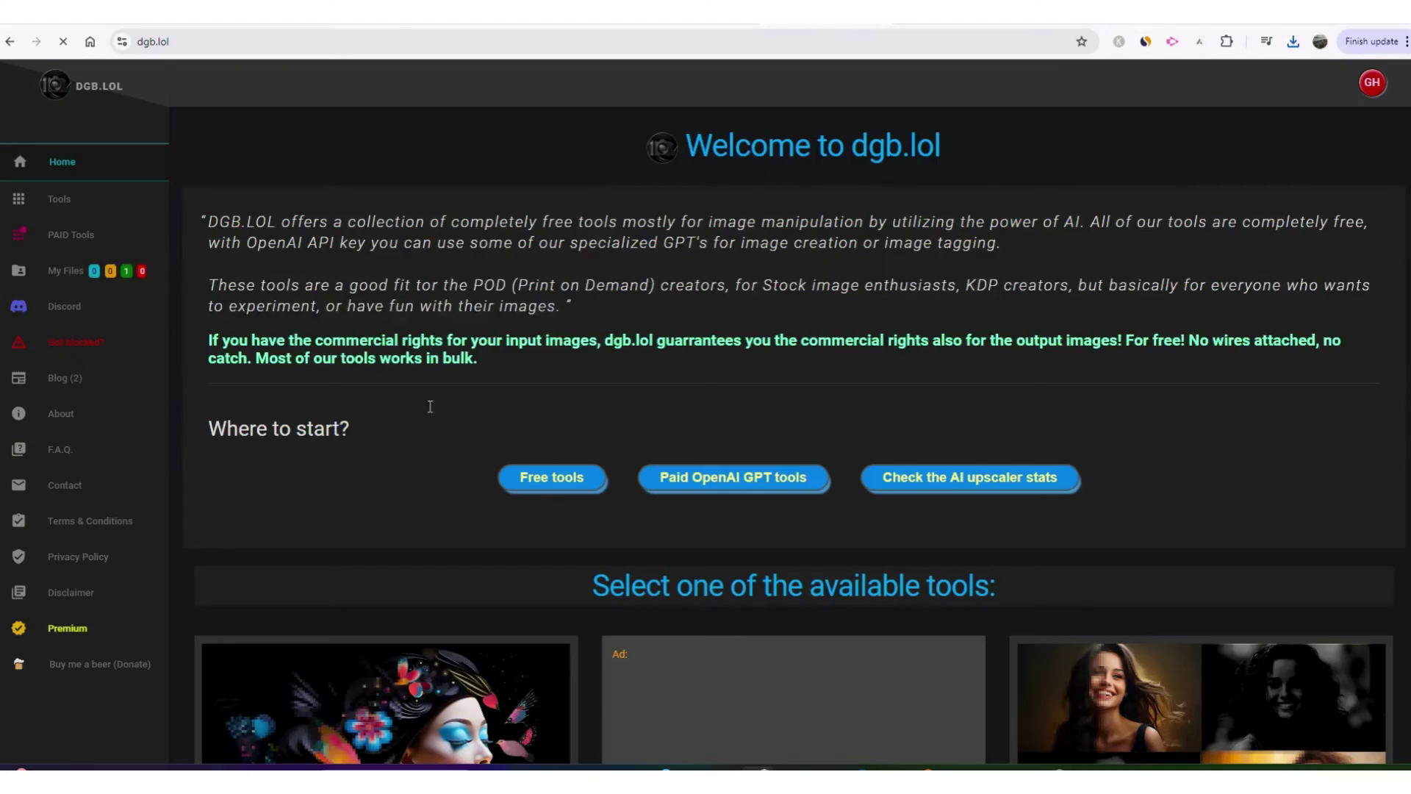
# Open the AI Image Upscaler from the dgb.lol tools grid
pyautogui.scroll(-5, 505, 465)
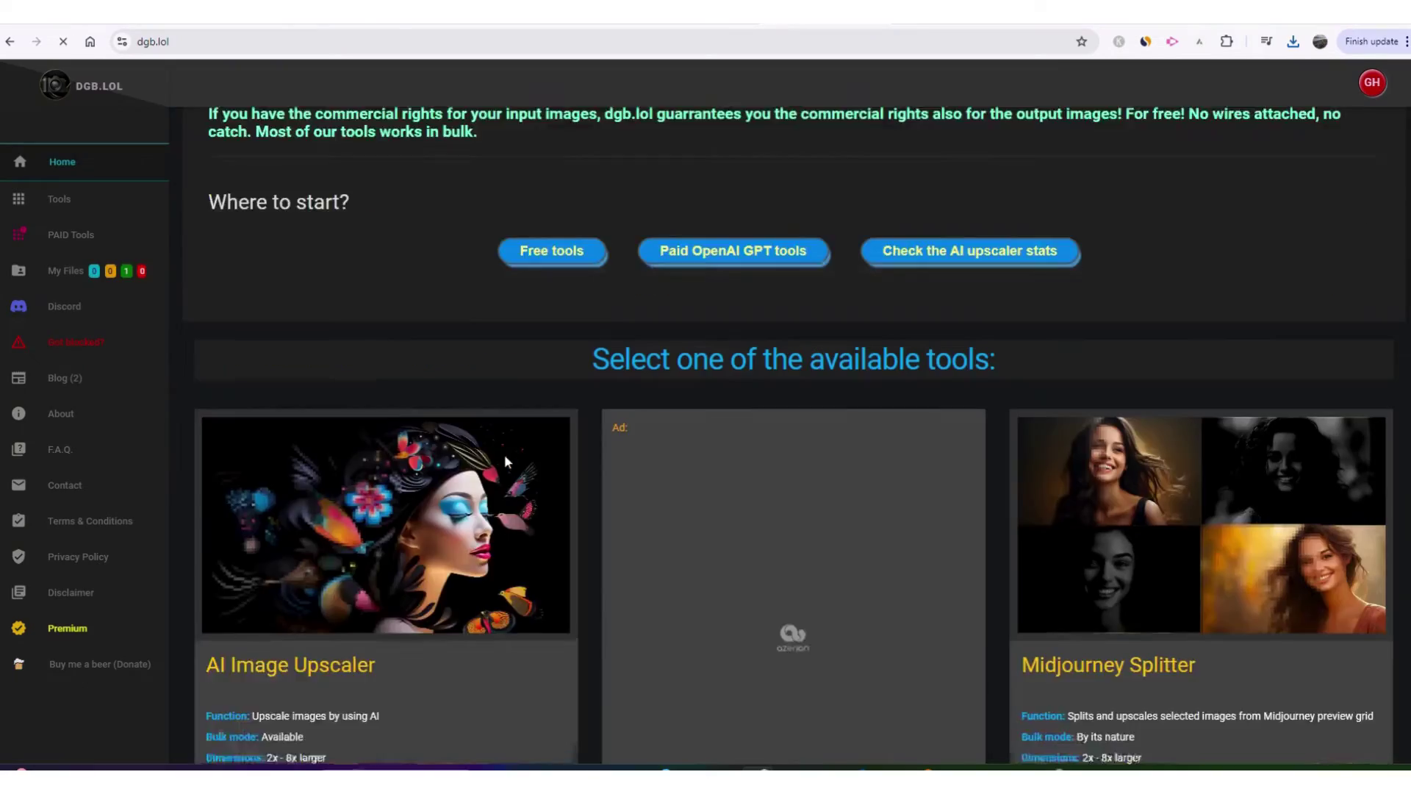
pyautogui.scroll(-2, 505, 464)
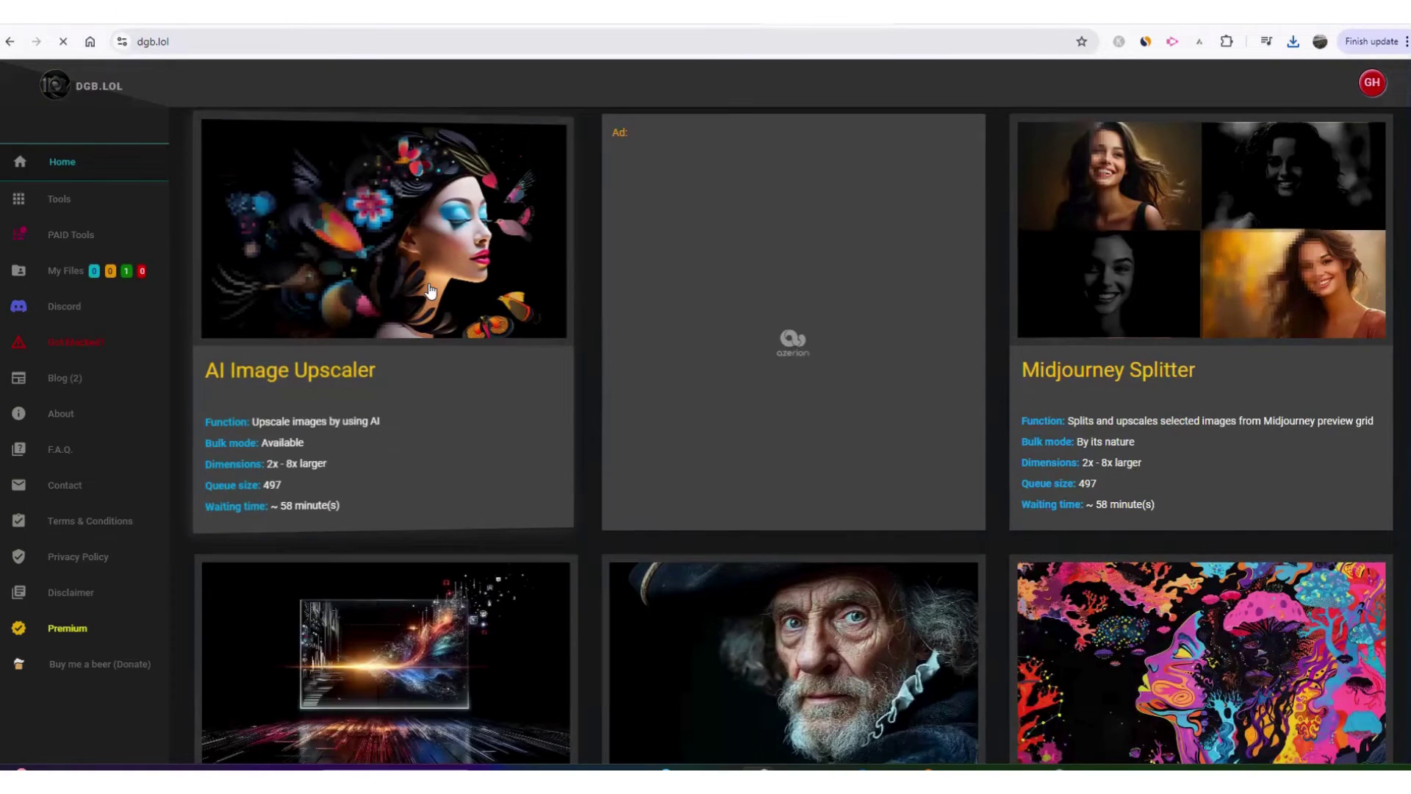
pyautogui.click(430, 292)
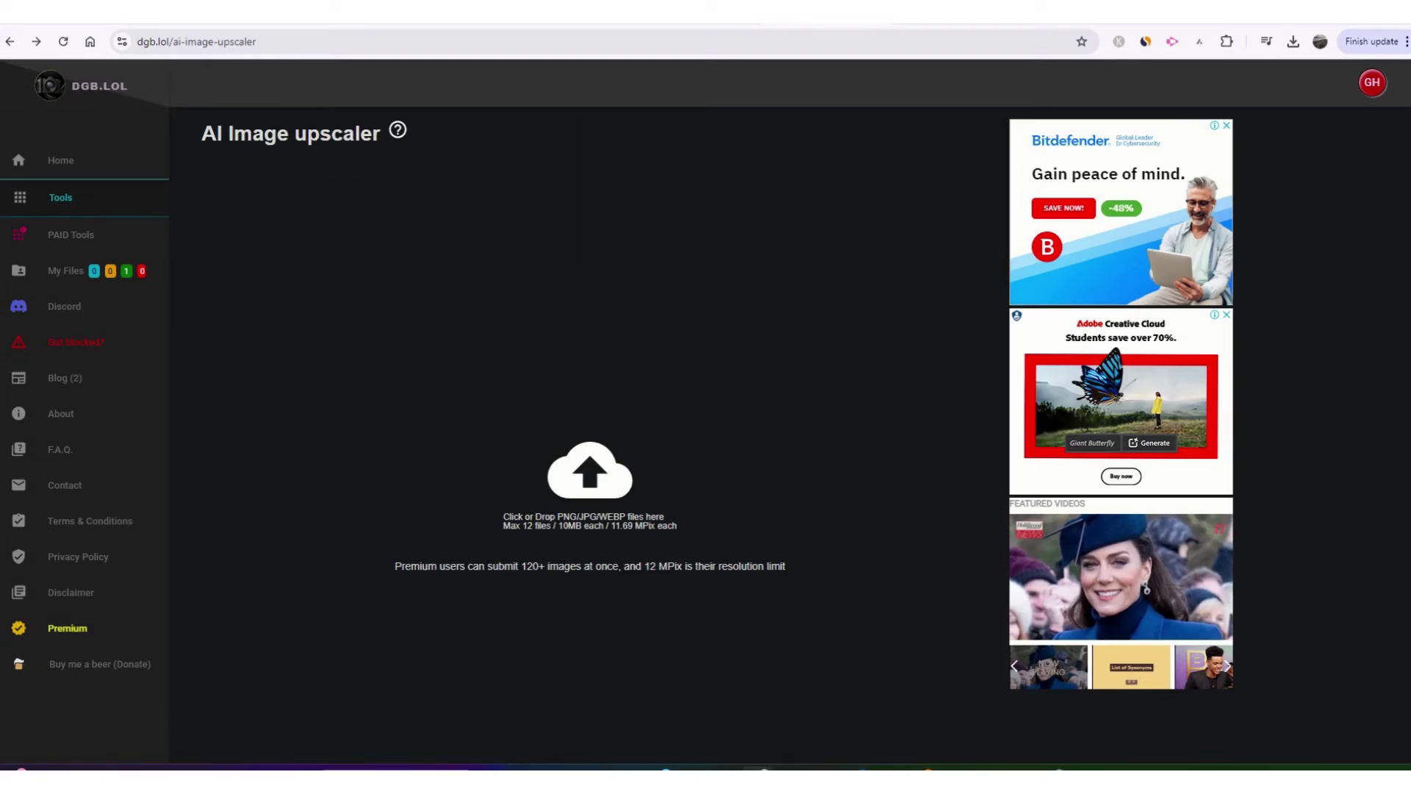
# Drop the generated 'Be Demure' design PNG into the upscaler's upload area
pyautogui.moveTo(973, 246); pyautogui.dragTo(642, 434)
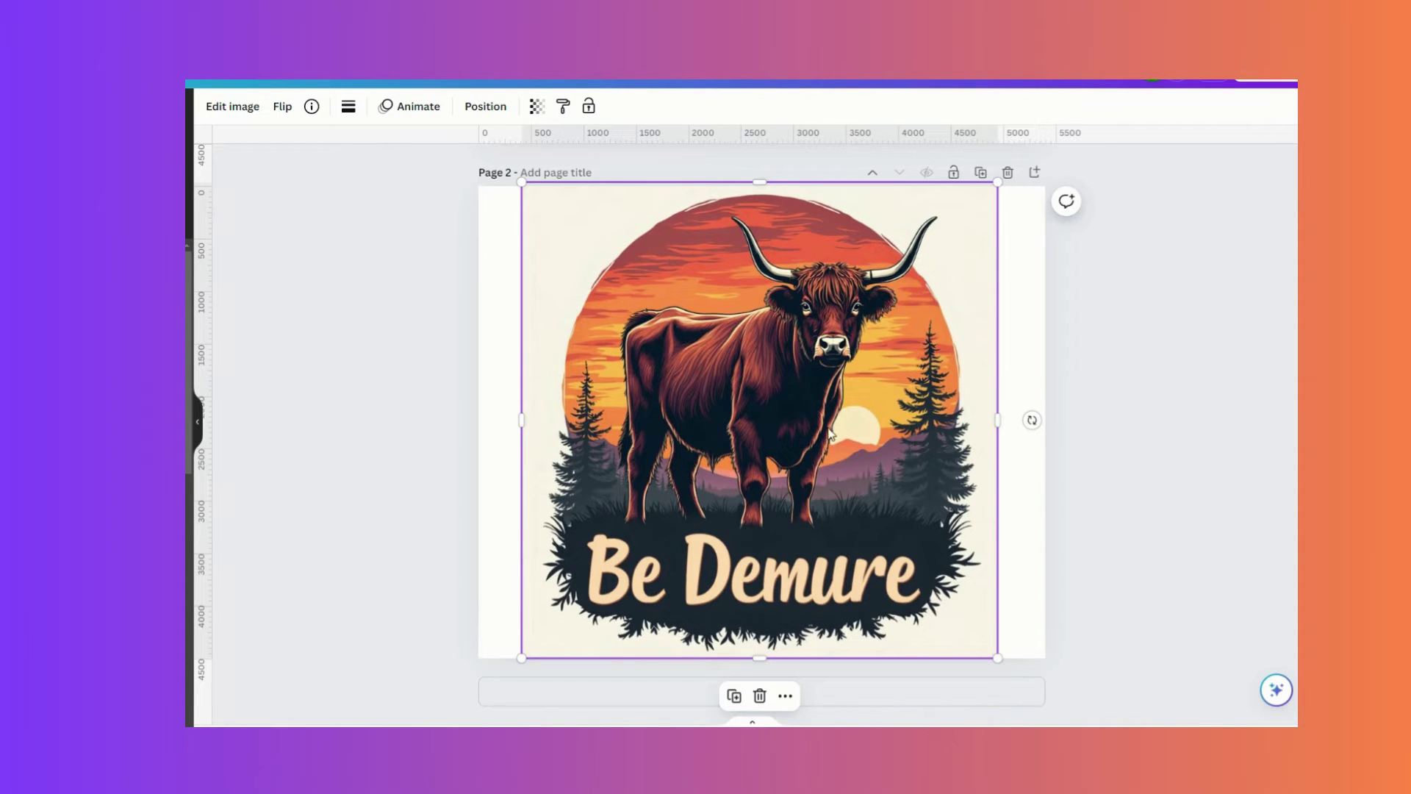
# Open Canva's Download options for both design pages and show the file type list
pyautogui.scroll(5, 910, 356)
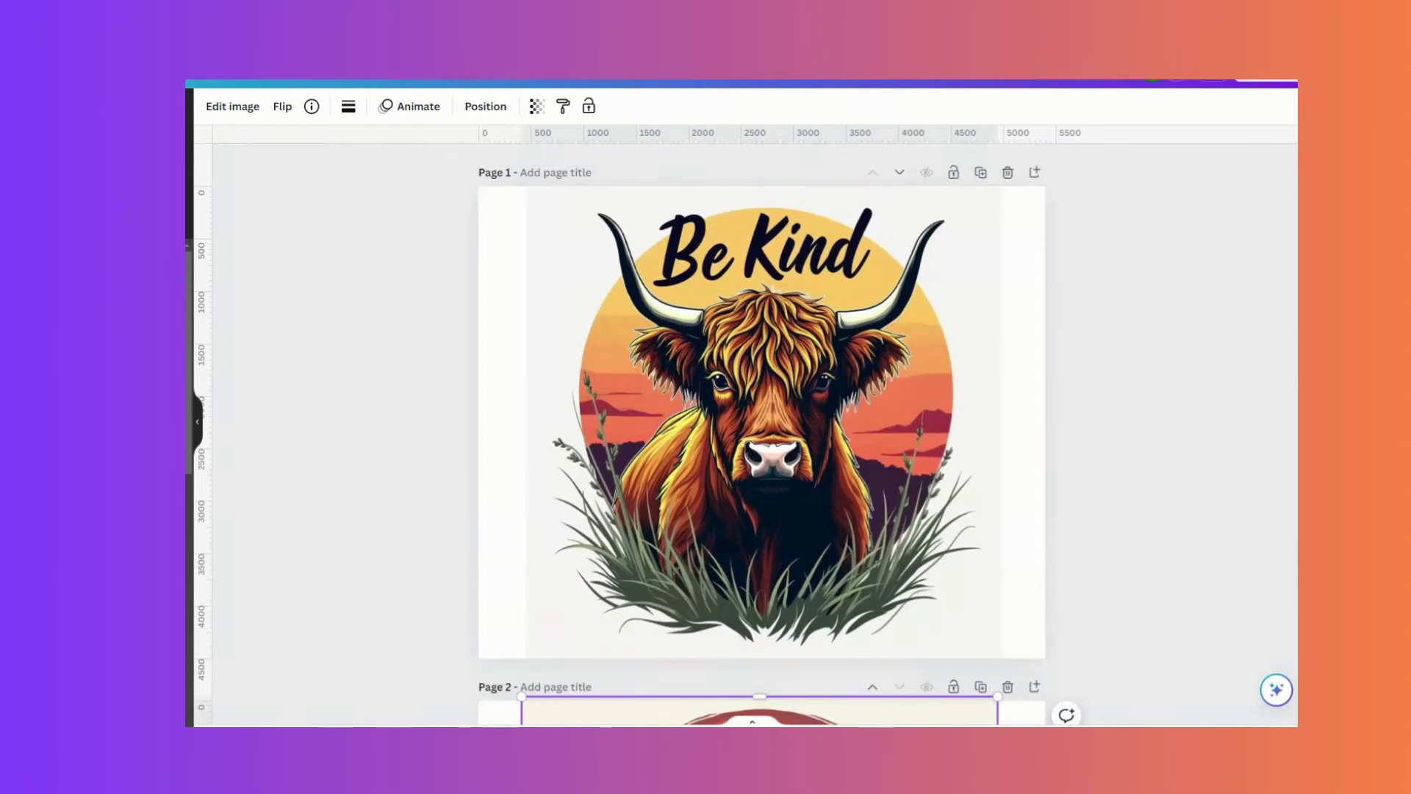
pyautogui.click(1271, 82)
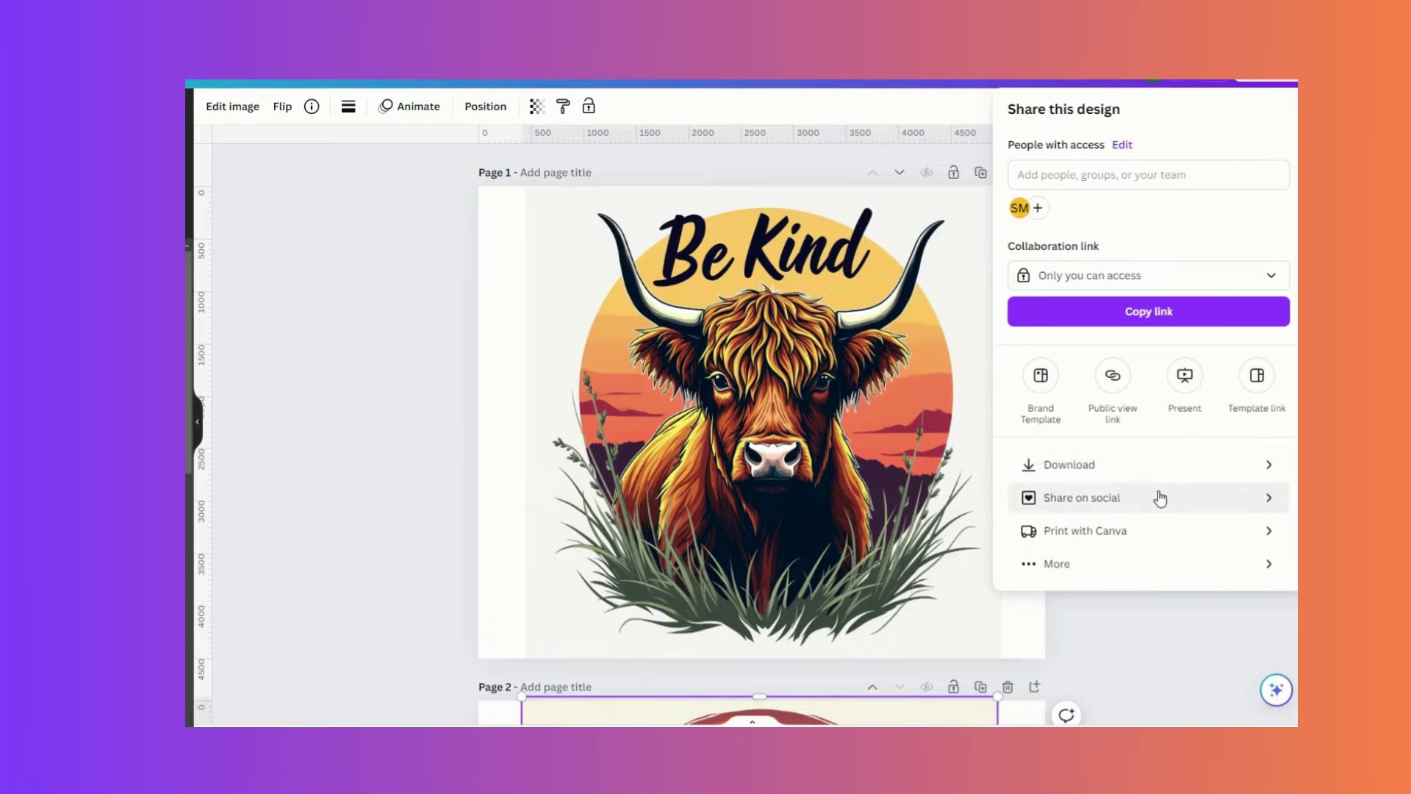
pyautogui.click(1142, 465)
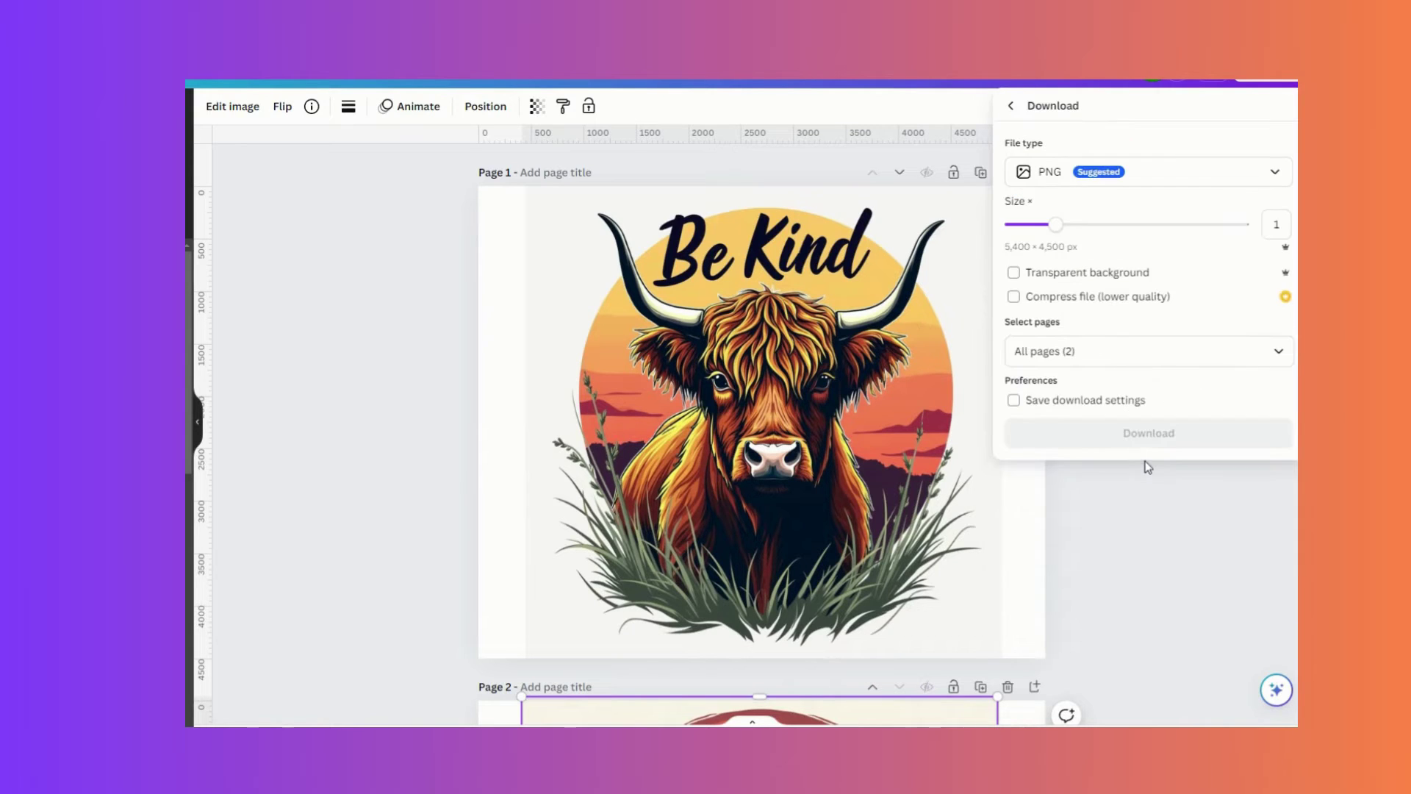
pyautogui.click(1275, 175)
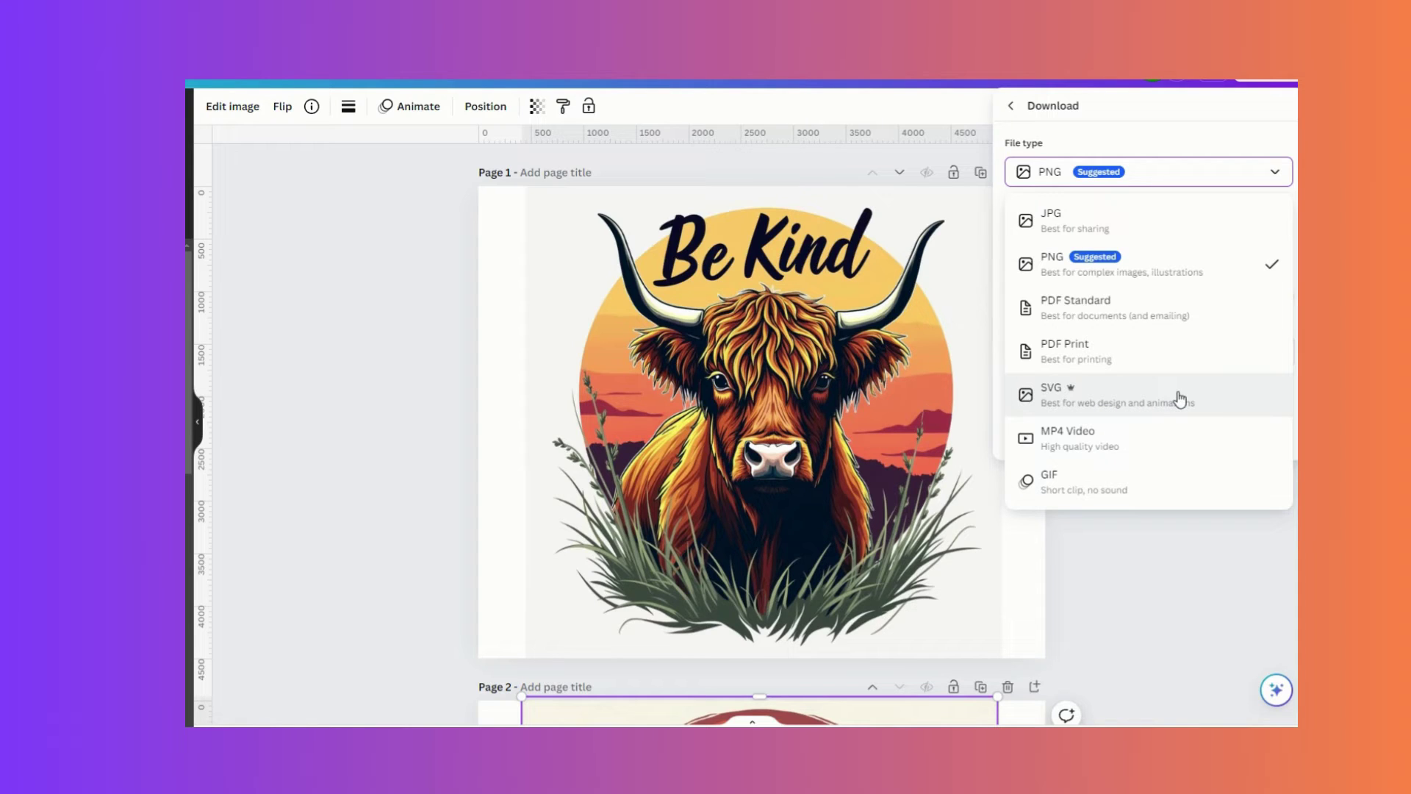
# Download the two-page cow design as an SVG with a transparent background
pyautogui.click(1102, 402)
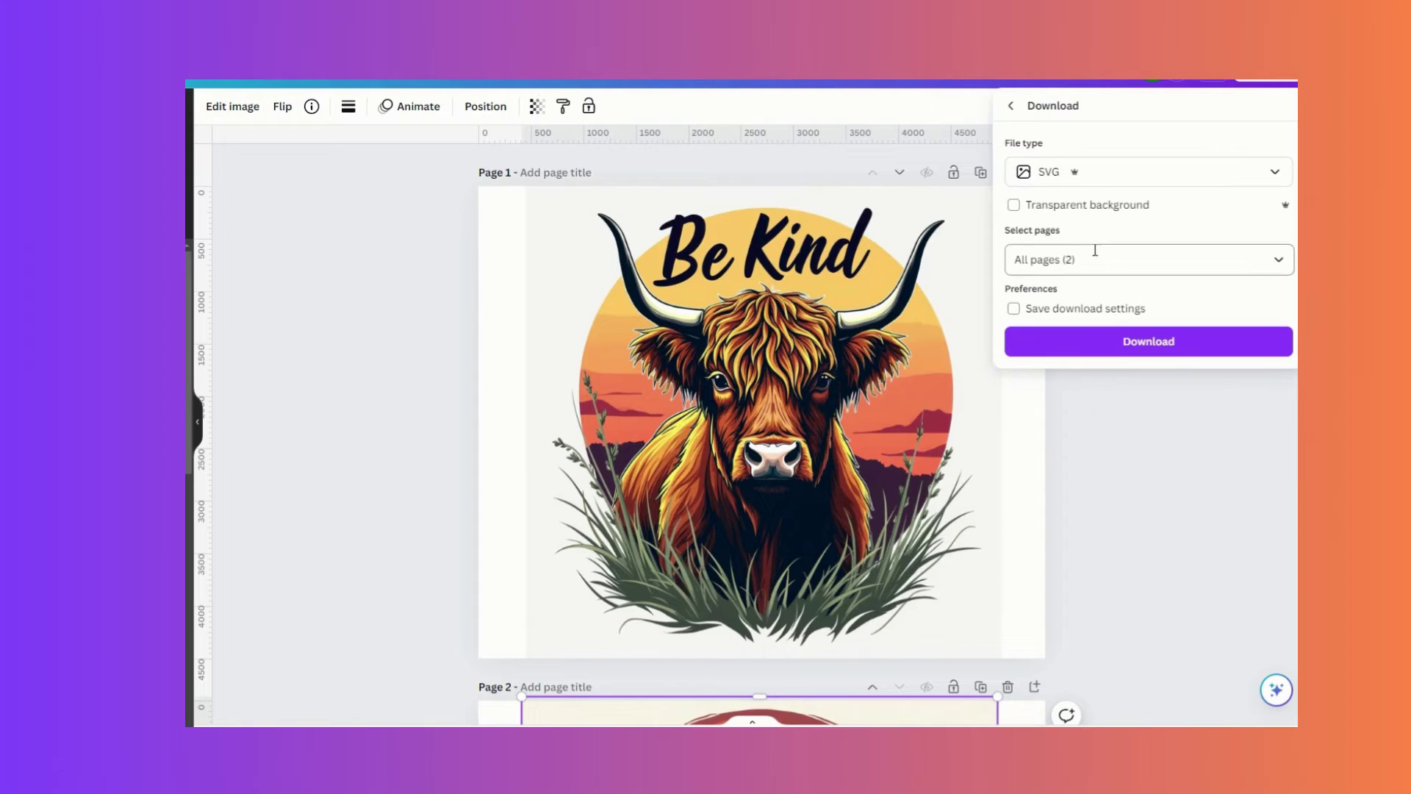
pyautogui.click(1013, 206)
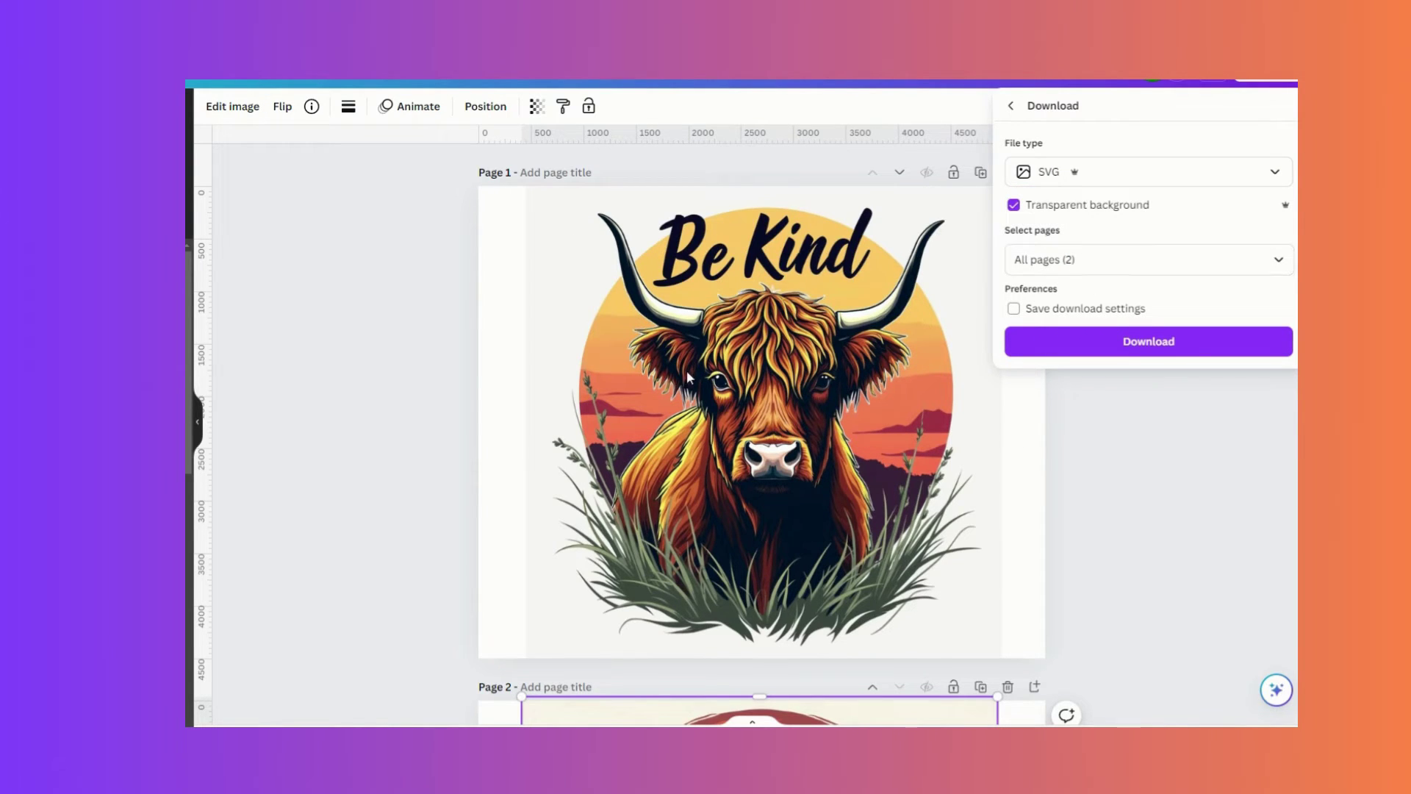
pyautogui.click(1167, 347)
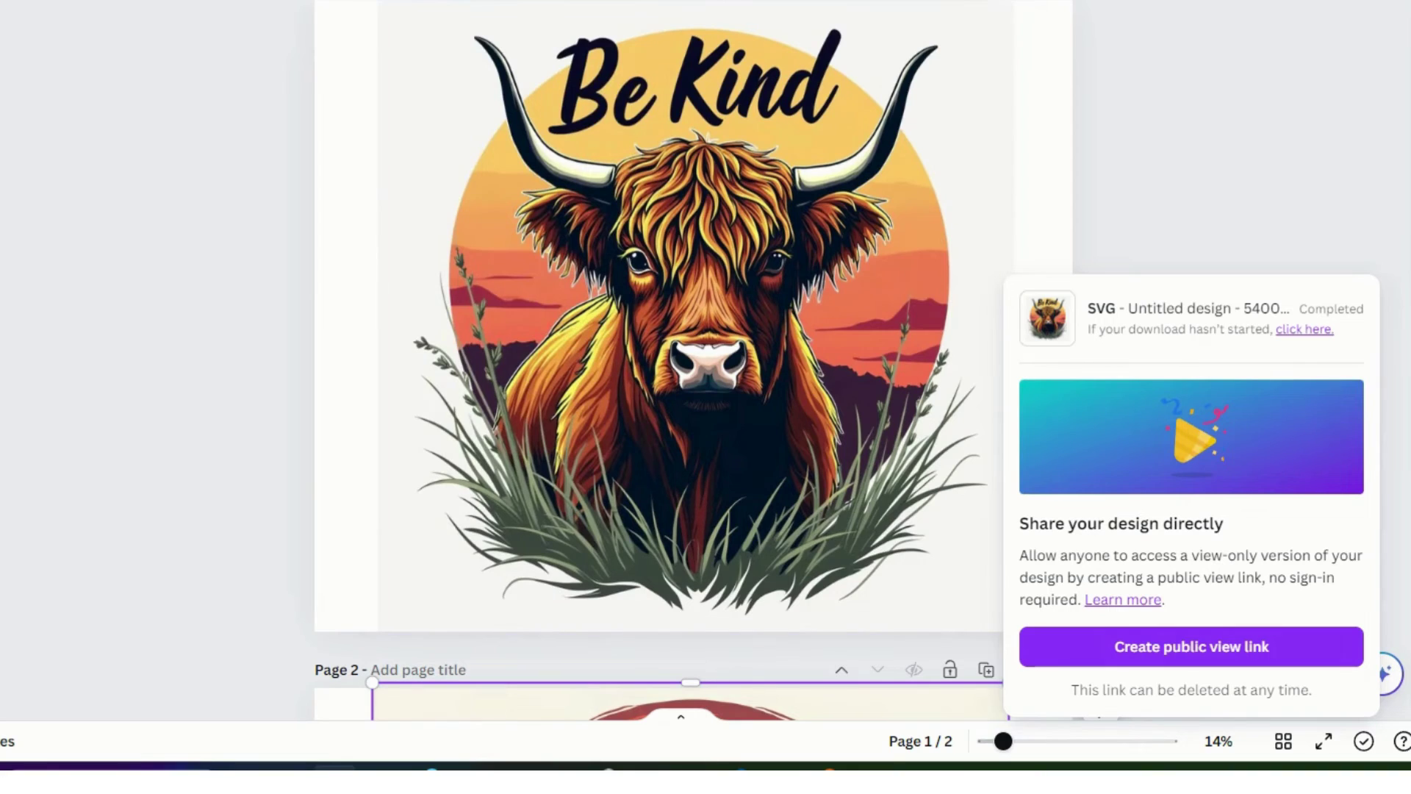
pyautogui.moveTo(642, 780)
pyautogui.moveTo(952, 780)
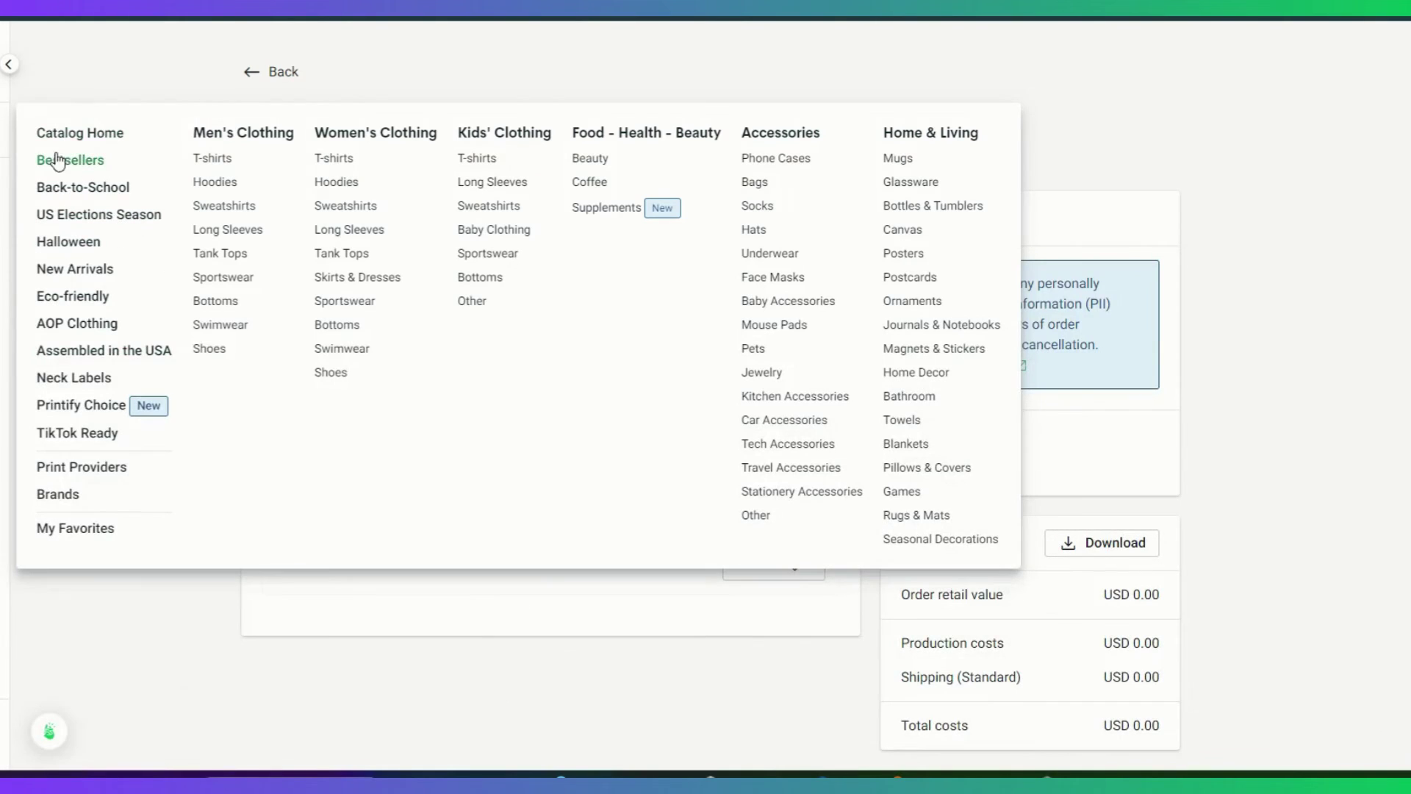
# Pick the Unisex Jersey Short Sleeve Tee from Printify's Bestsellers catalog
pyautogui.click(85, 166)
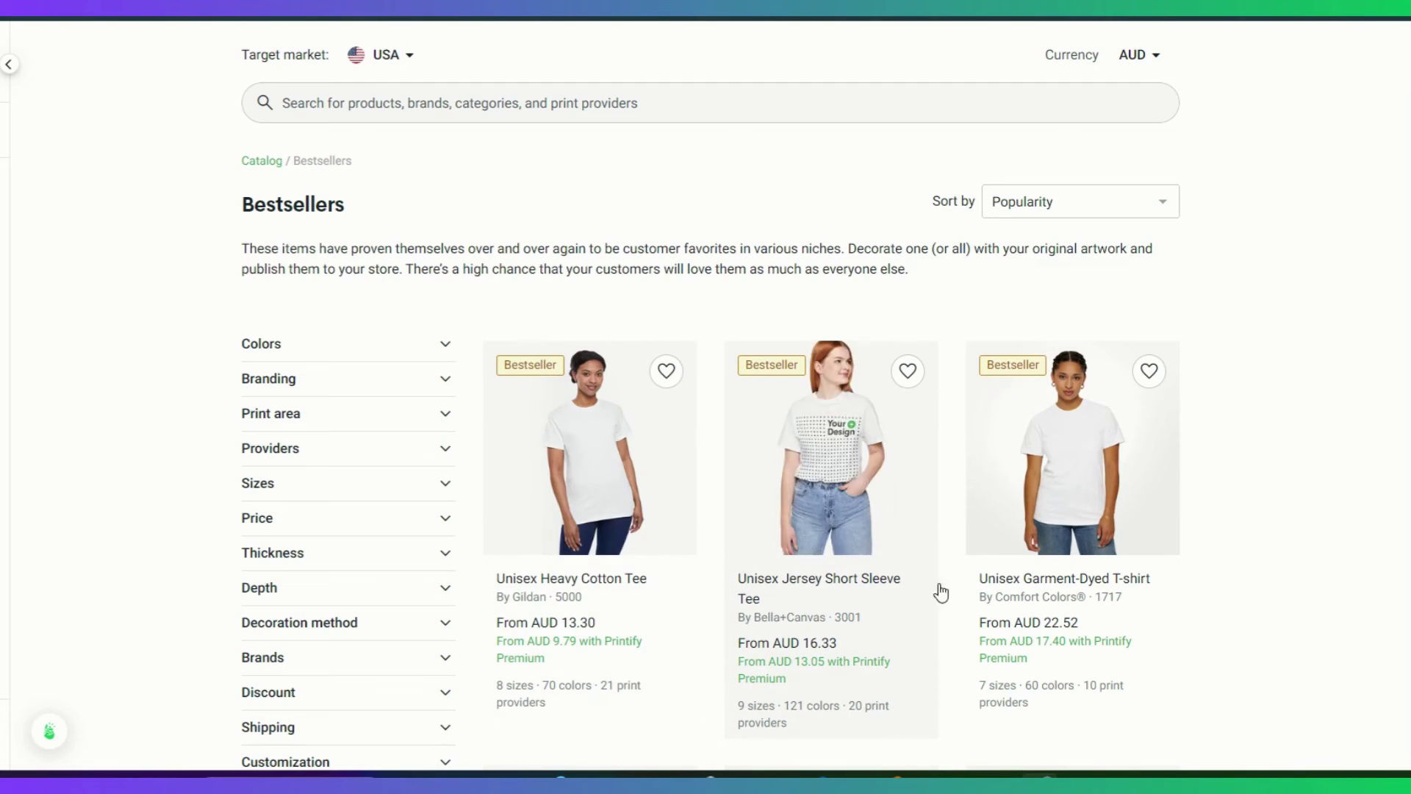
pyautogui.scroll(-2, 933, 584)
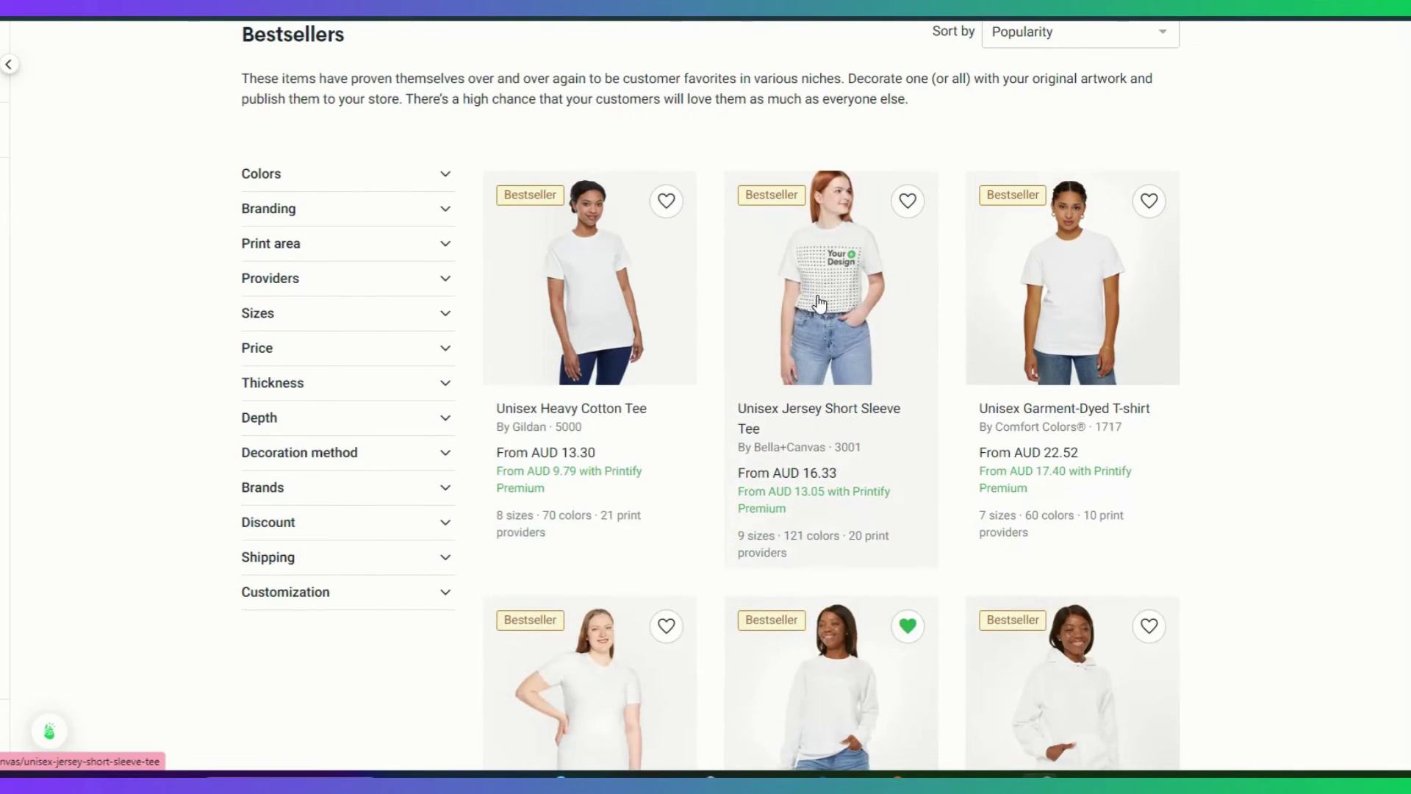
pyautogui.click(837, 309)
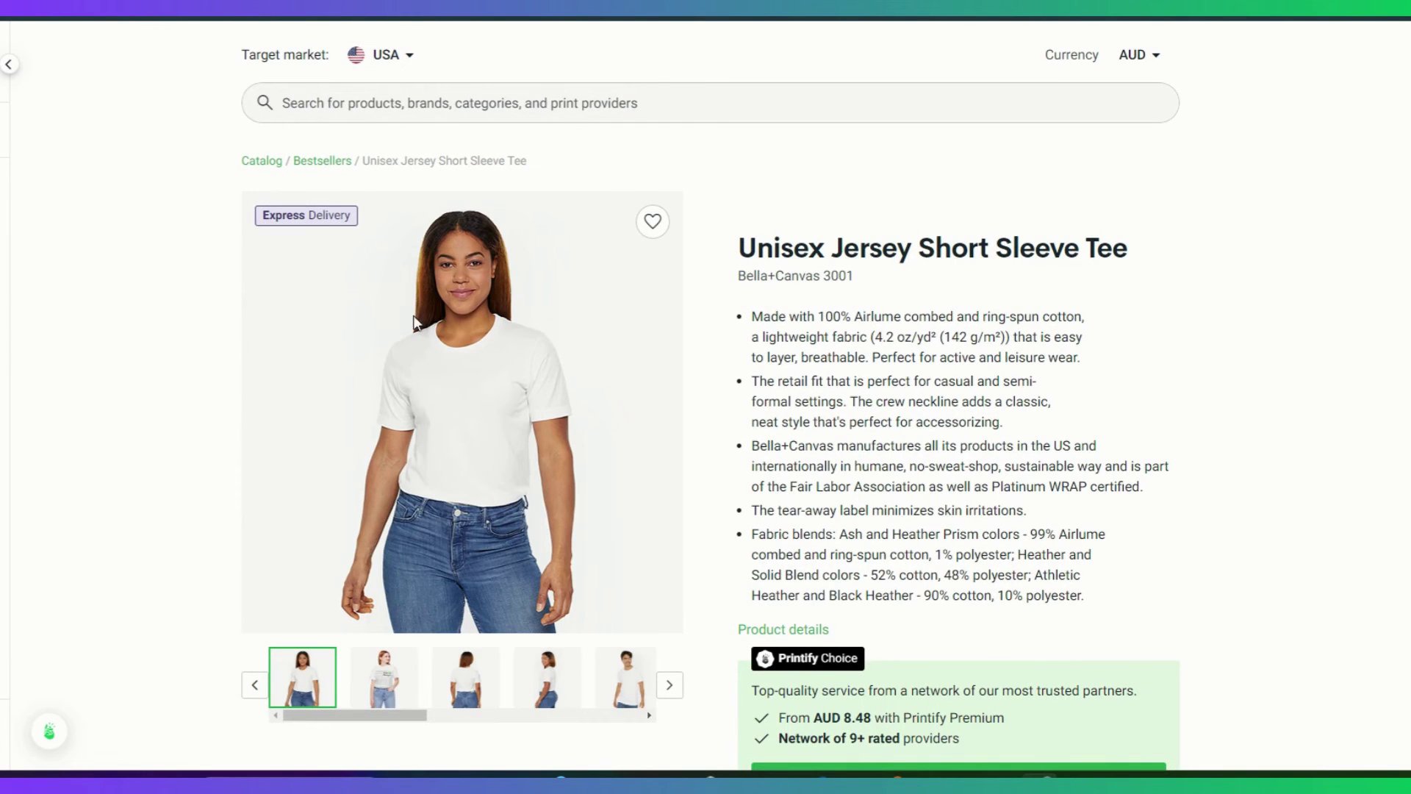
# Review the Bella+Canvas 3001 tee details, from AUD 8.48, and start designing it
pyautogui.scroll(-2, 1019, 421)
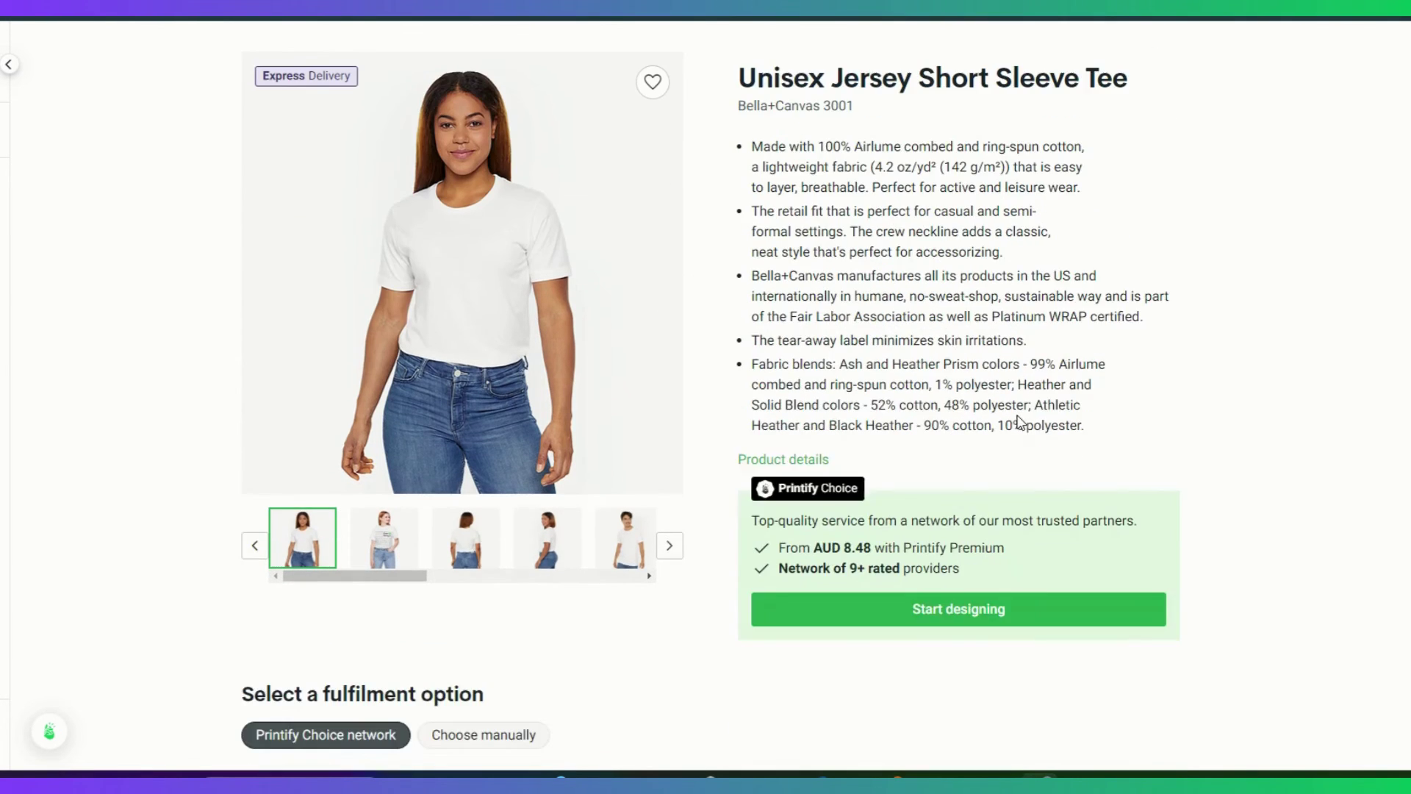
pyautogui.scroll(-2, 861, 346)
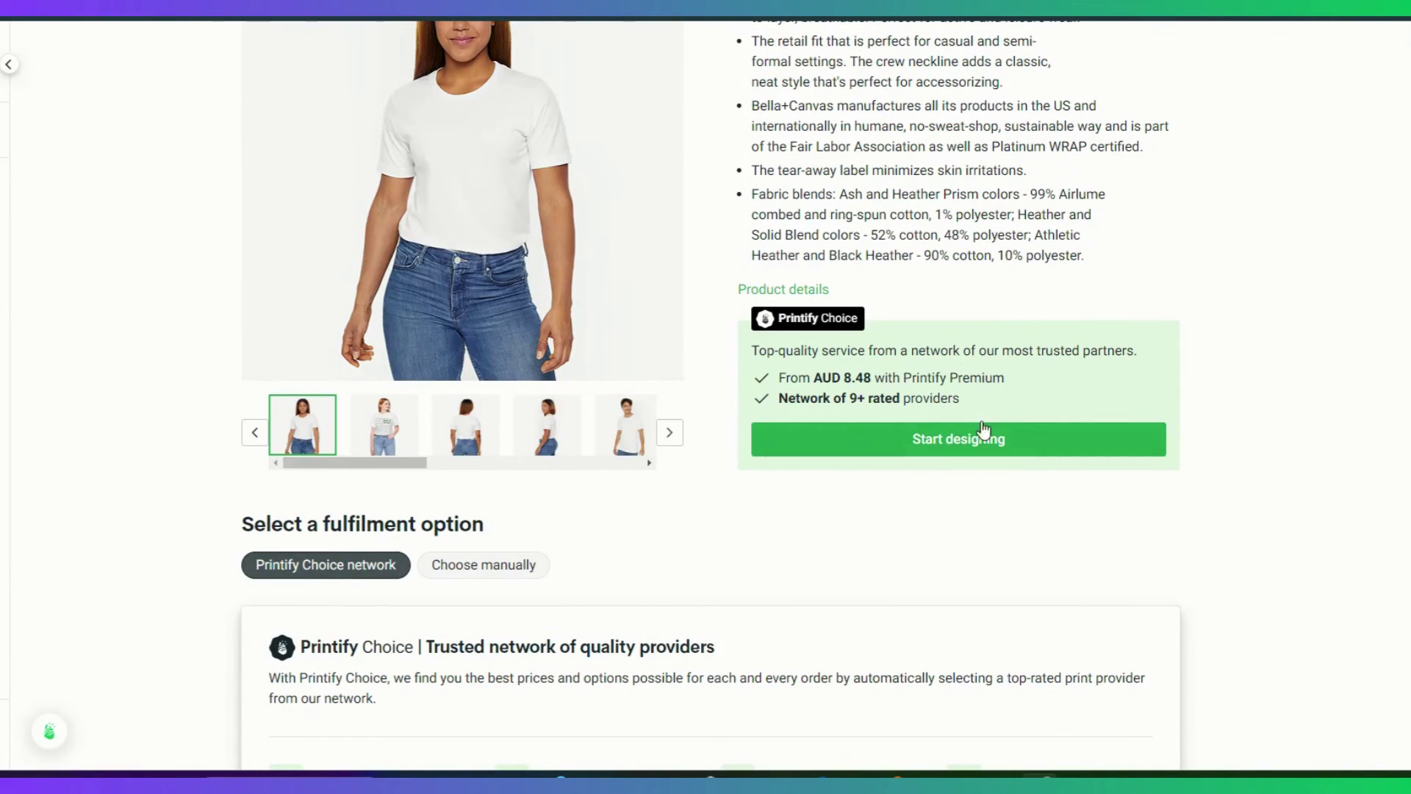
pyautogui.scroll(3, 893, 228)
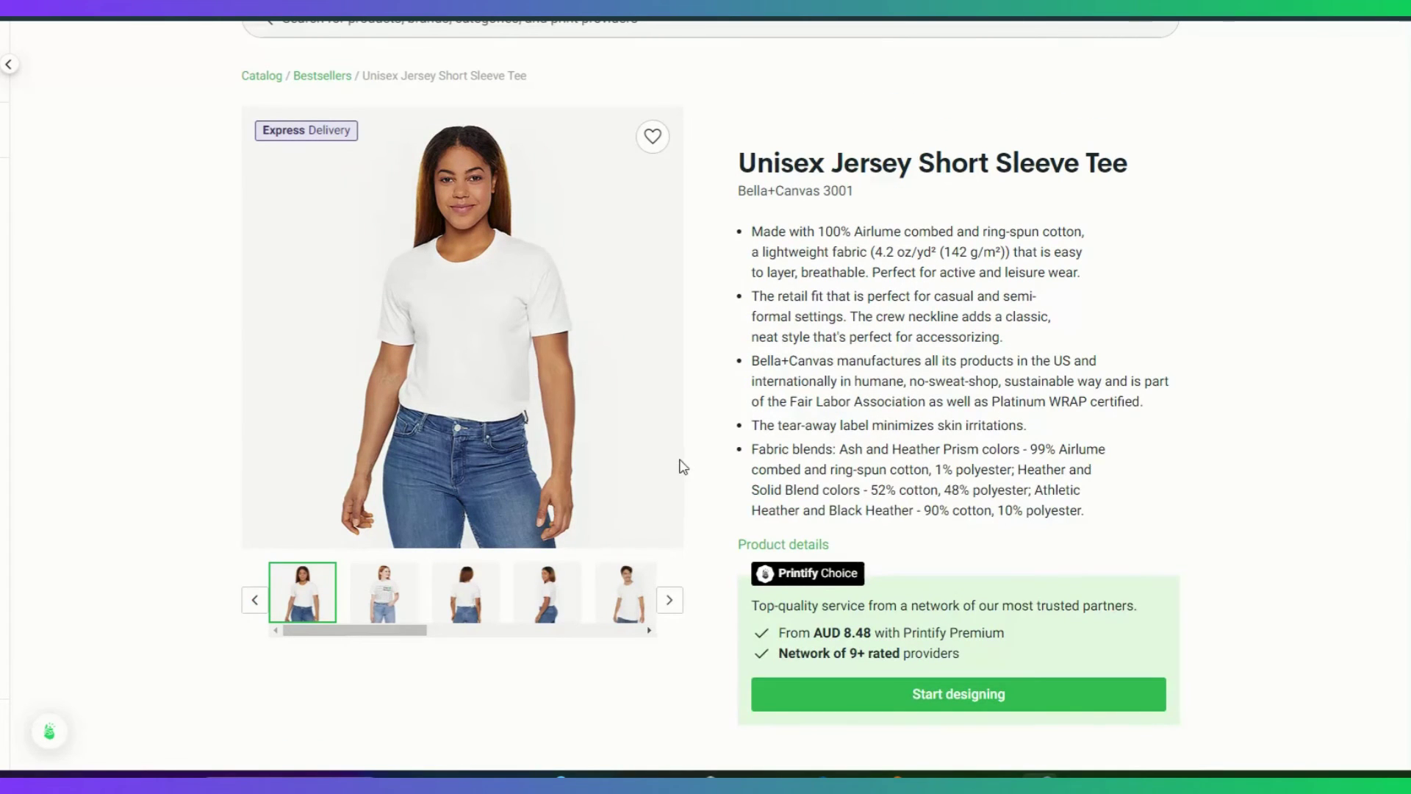
pyautogui.scroll(-9, 683, 467)
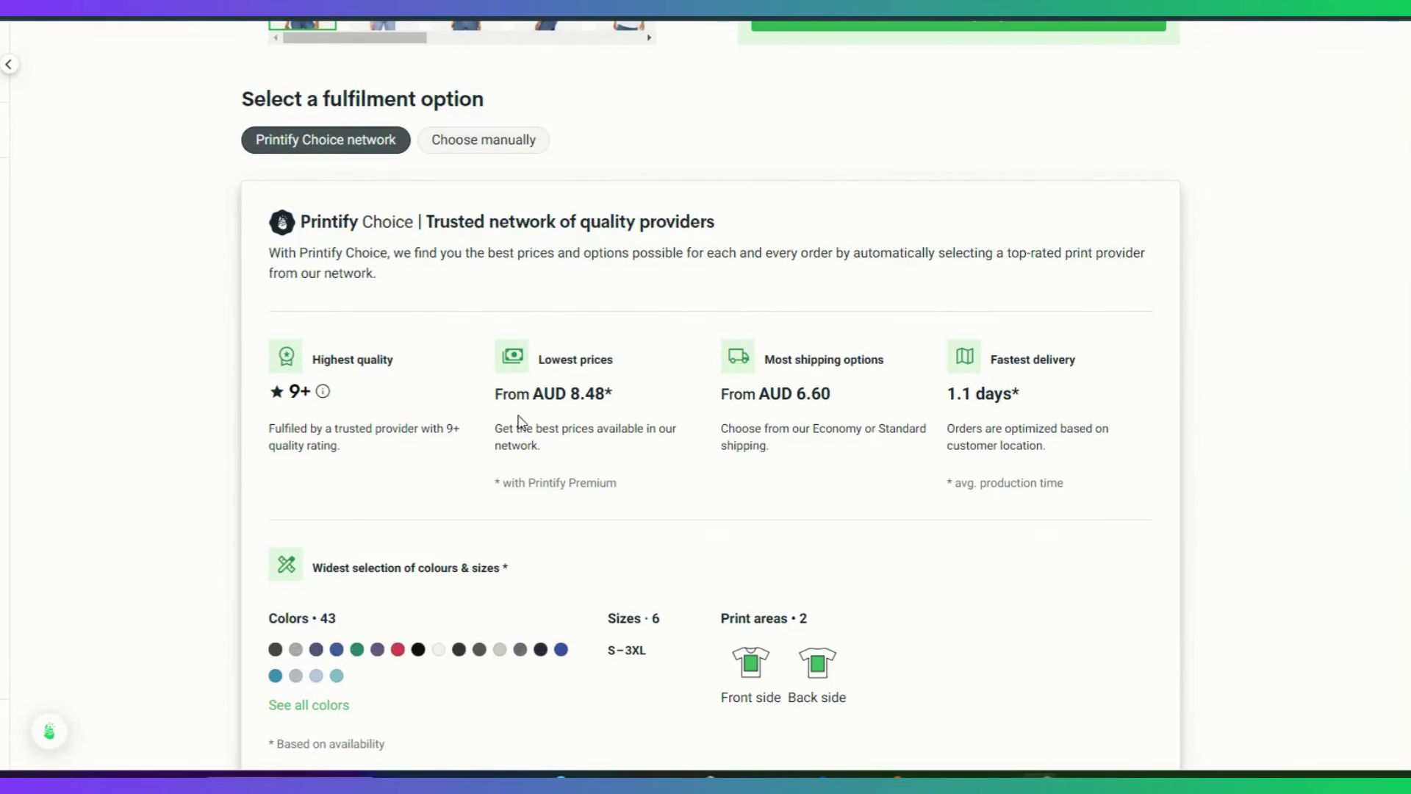
pyautogui.scroll(-5, 828, 507)
pyautogui.scroll(-7, 731, 507)
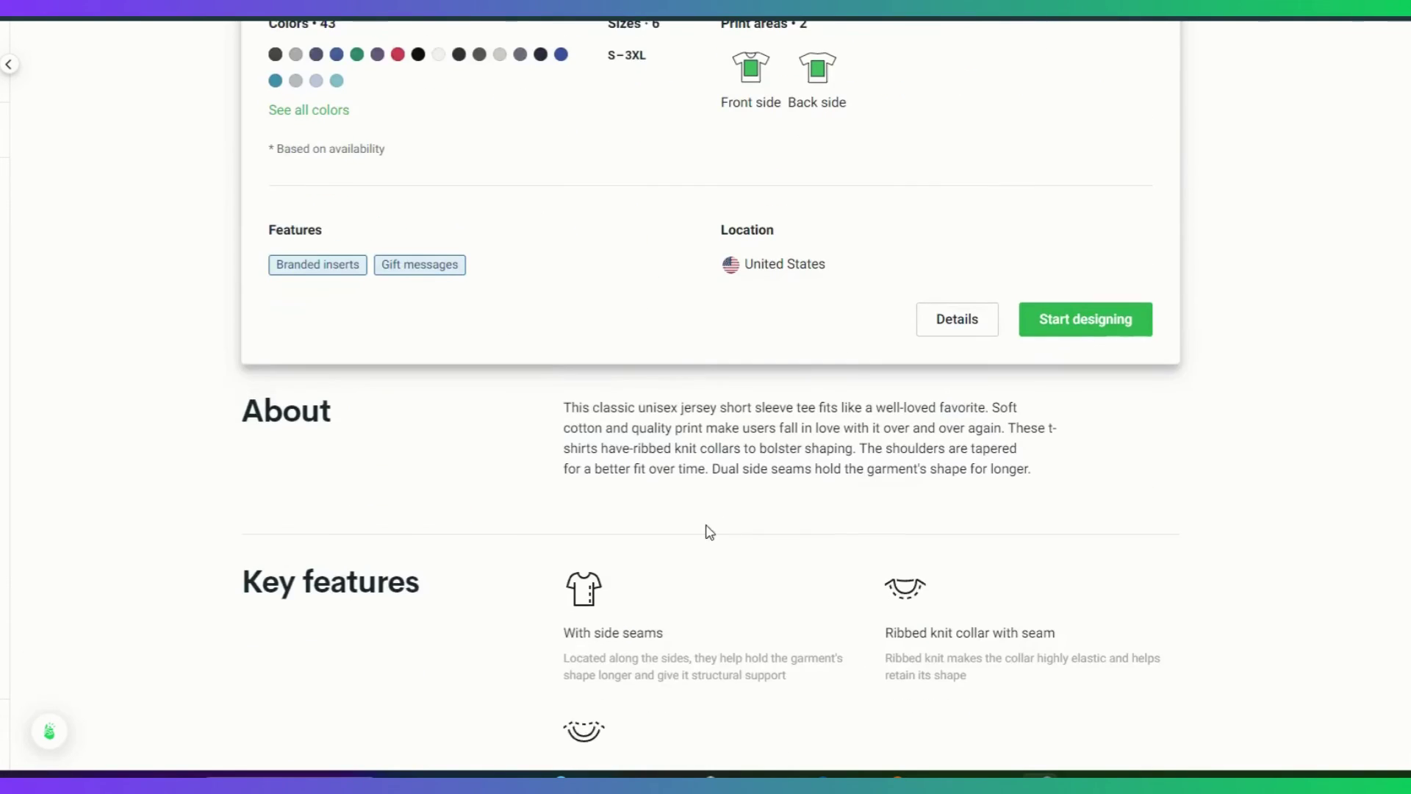
pyautogui.scroll(5, 684, 536)
pyautogui.scroll(7, 684, 535)
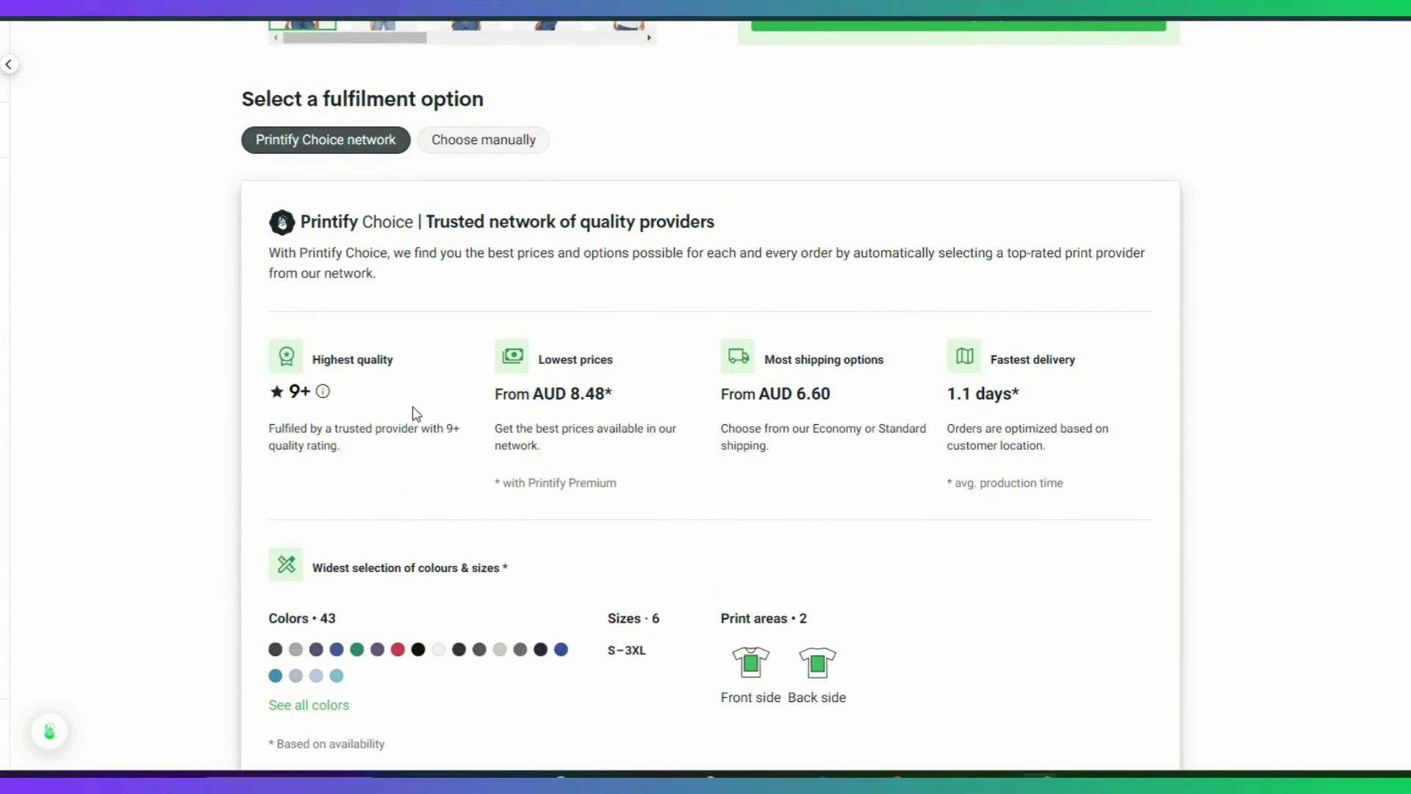
pyautogui.scroll(-6, 416, 413)
pyautogui.click(1099, 494)
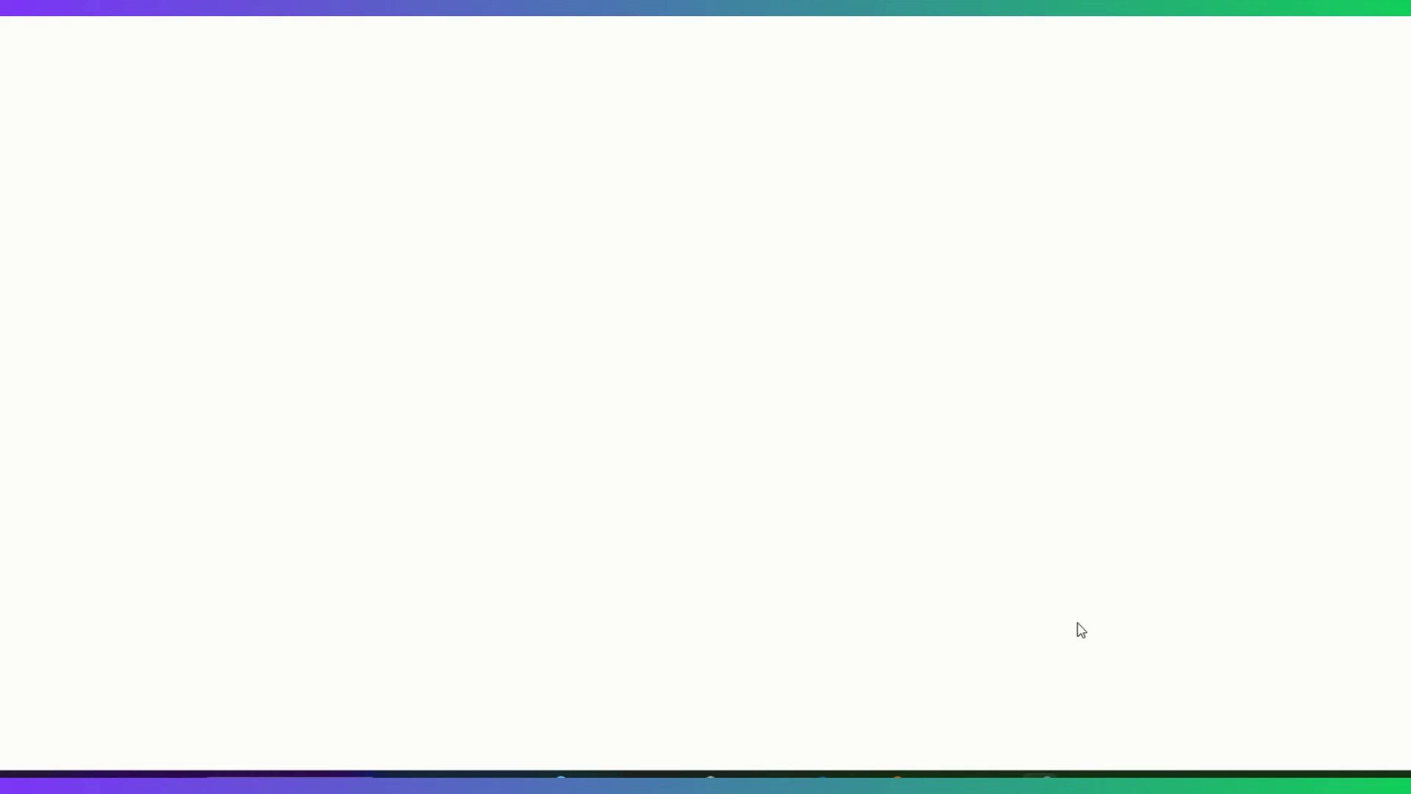